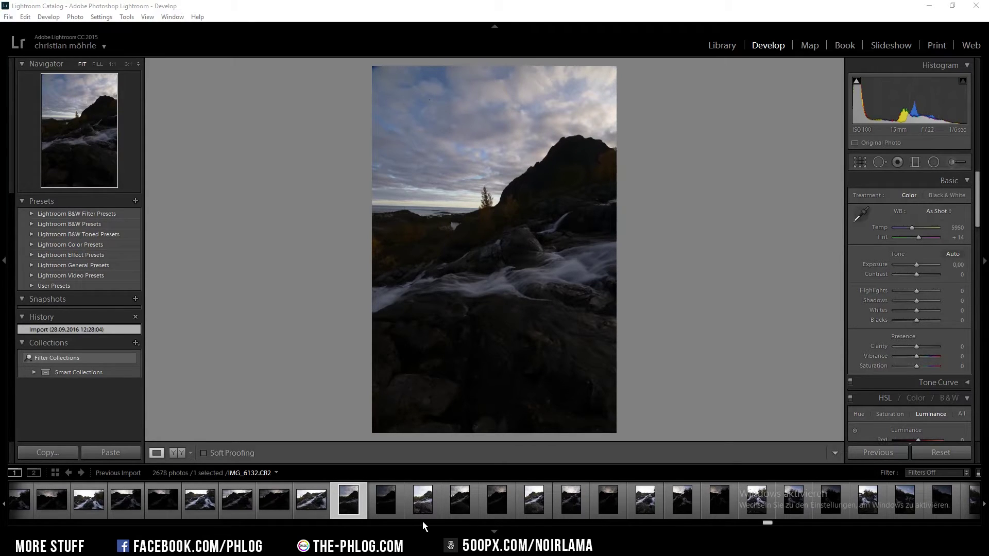
Step: Select IMG_6132, IMG_6133 and IMG_6134, the first waterfall bracket, in the filmstrip
key("Right")
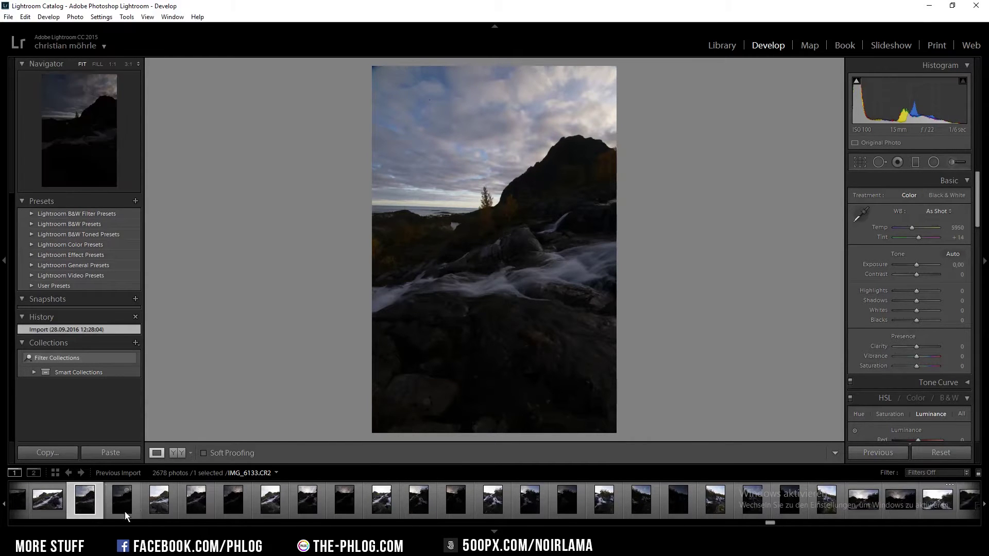
left_click(840, 515, "shift")
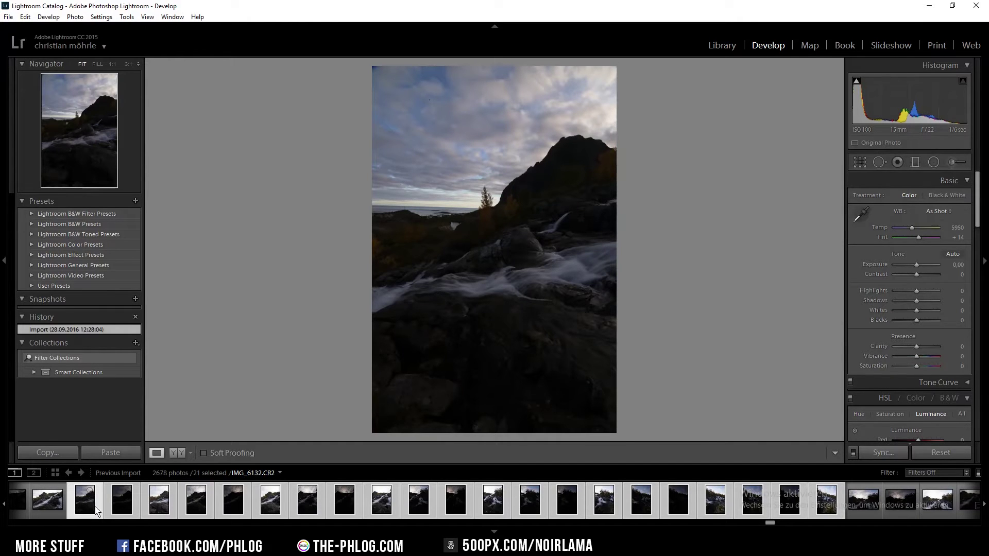
left_click(211, 498)
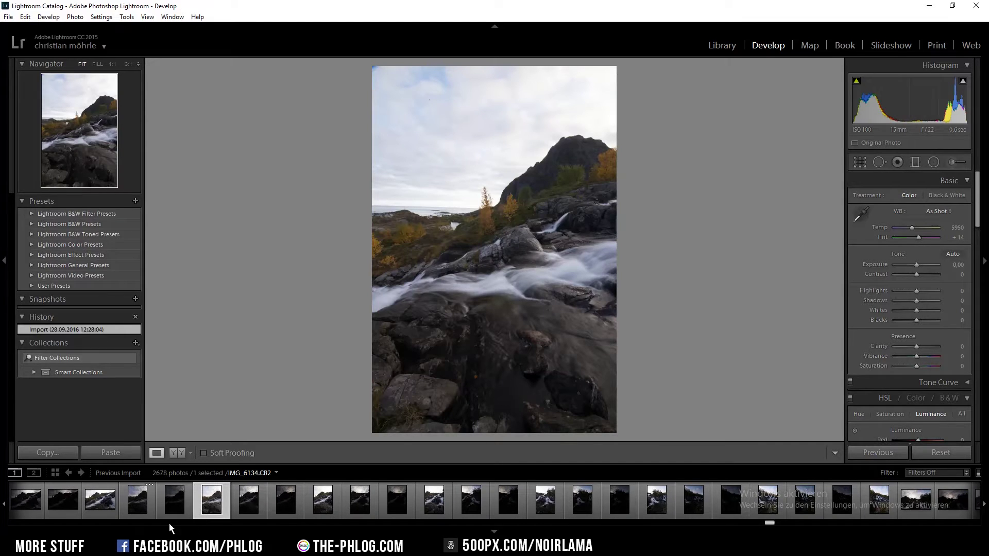
left_click(143, 512)
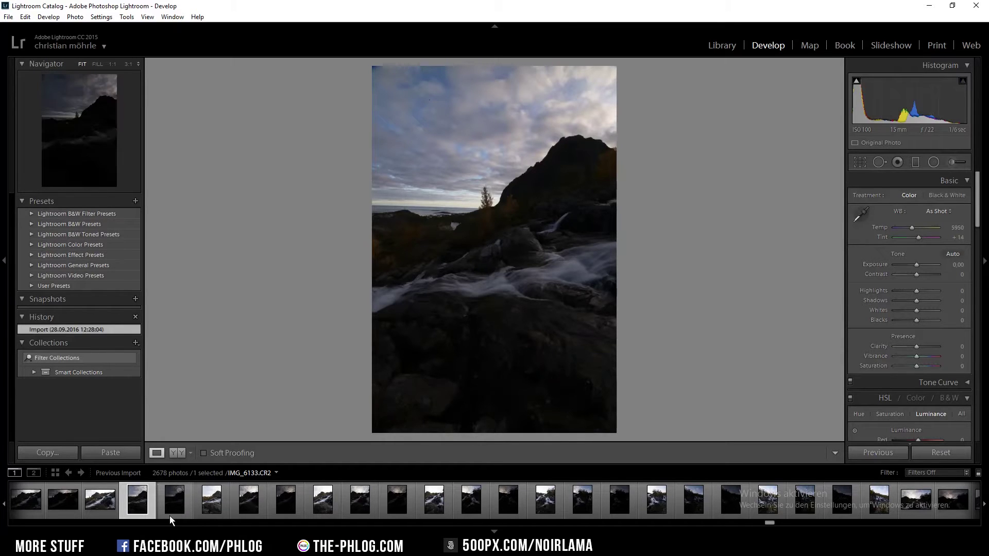
left_click(203, 511, "shift")
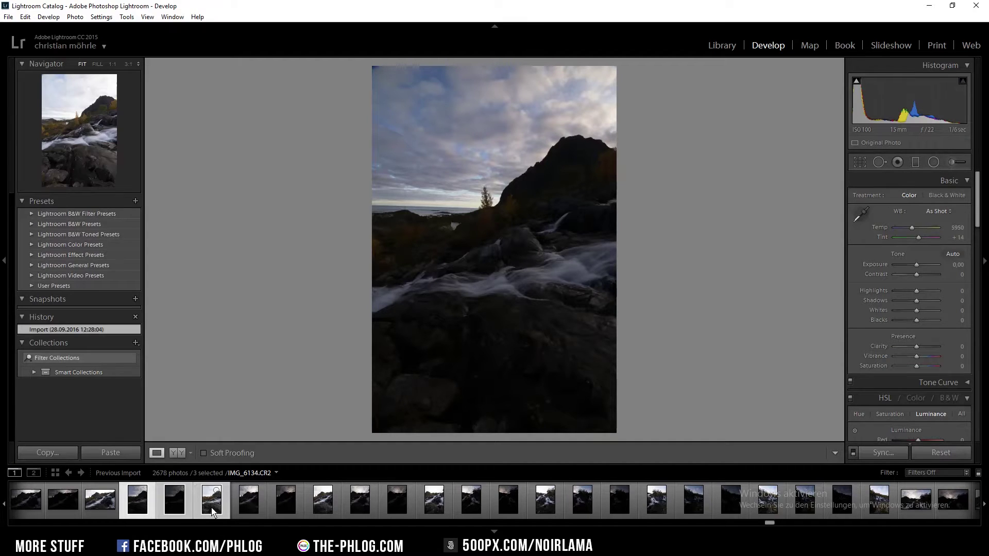
Step: Merge the IMG_6132–IMG_6134 bracket into an HDR via Photo Merge > HDR
right_click(213, 511)
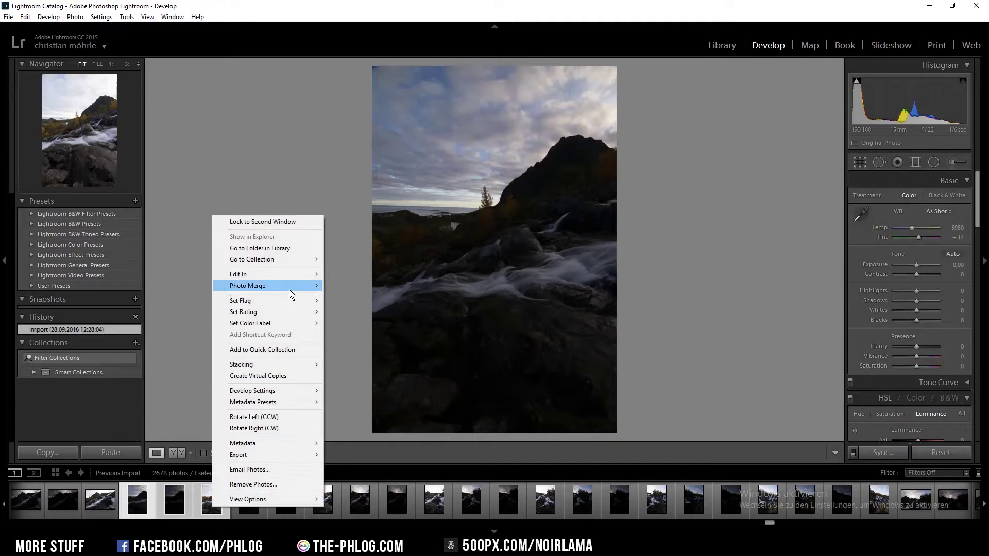
mouse_move(289, 292)
left_click(366, 287)
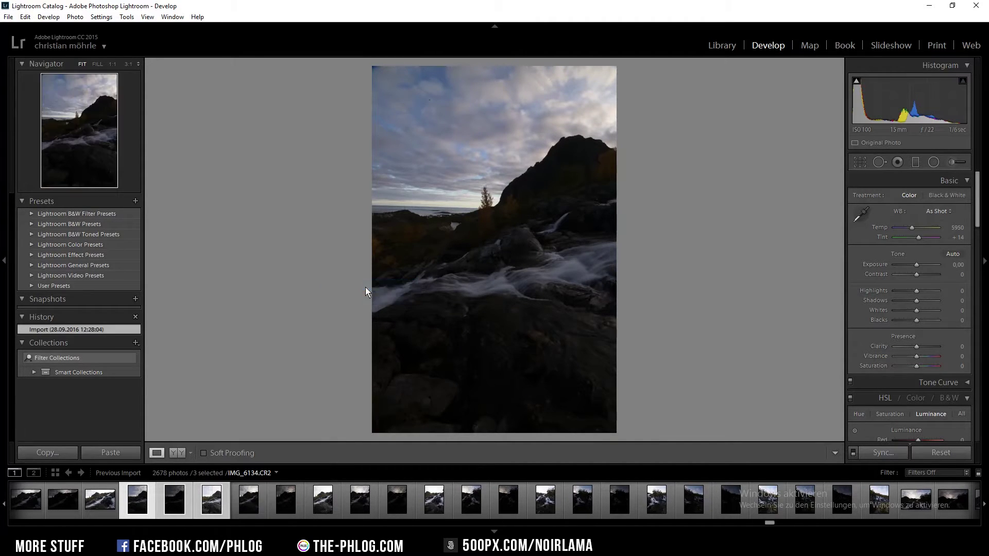
left_click(657, 417)
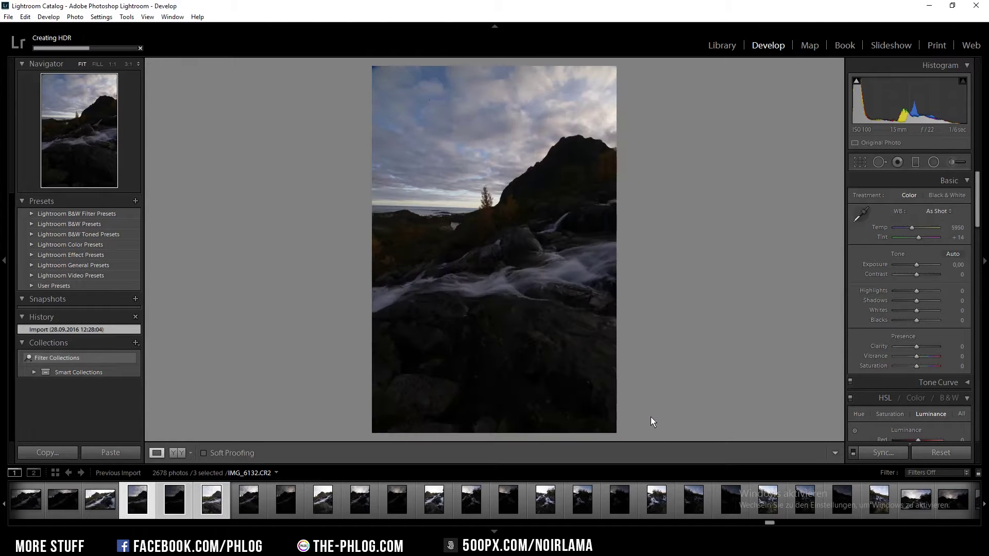
Step: Select the IMG_6135 bracket and merge its three exposures into an HDR
left_click(257, 509)
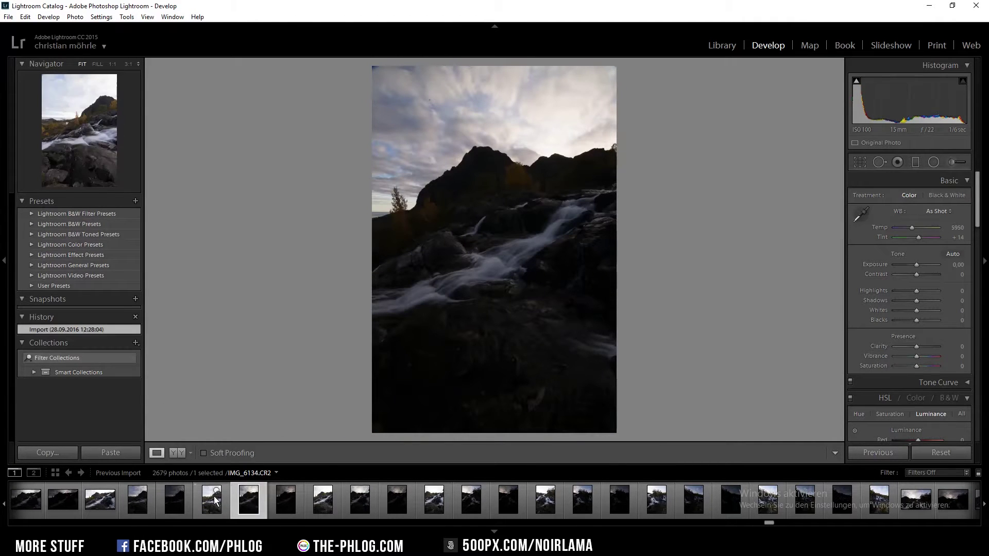
left_click(319, 512)
left_click(319, 511, "shift")
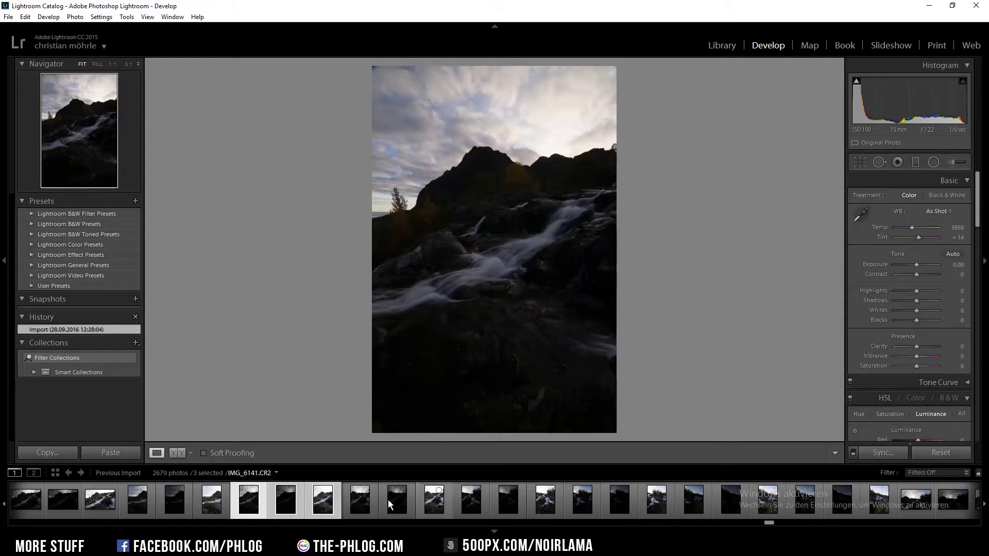
right_click(244, 511)
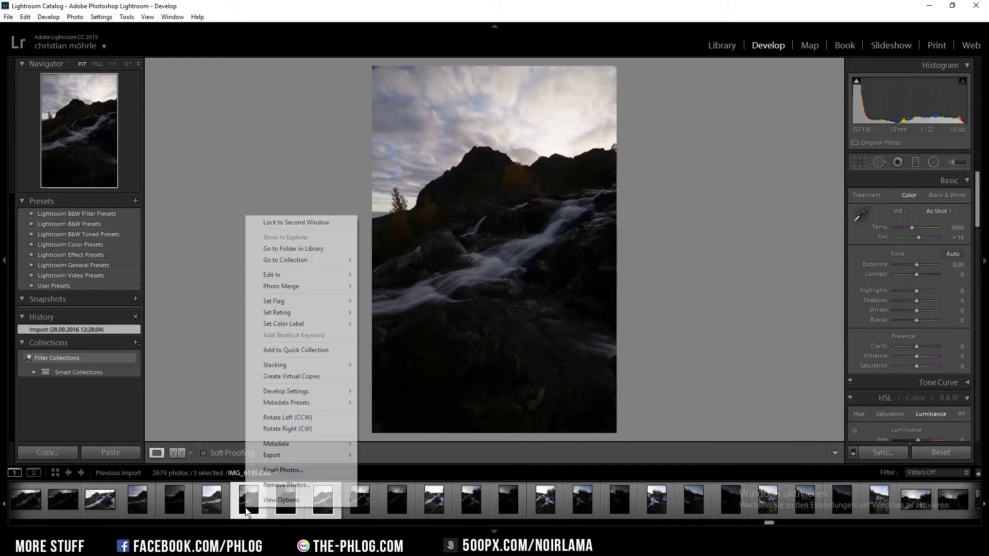
mouse_move(330, 287)
left_click(387, 287)
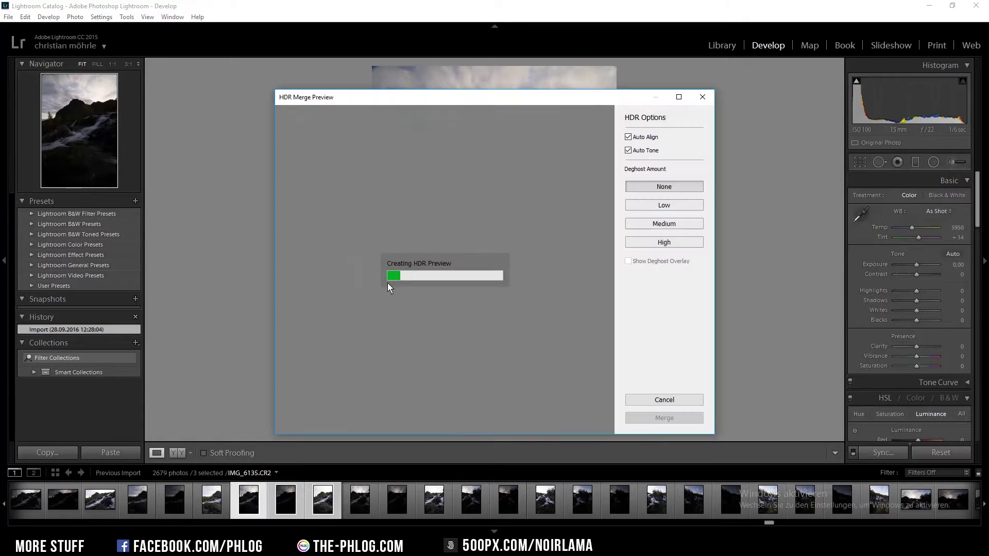
left_click(478, 307)
Step: Merge the IMG_6138 and IMG_6141 brackets into HDRs
left_click(360, 500)
left_click(434, 499, "shift")
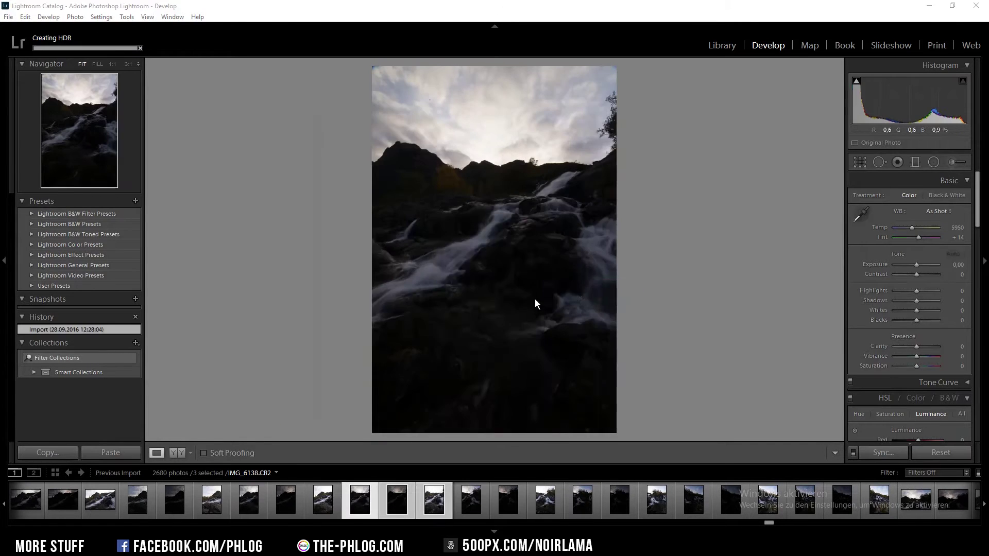
key("ctrl+shift+h")
left_click(656, 412)
right_click(553, 338)
mouse_move(629, 286)
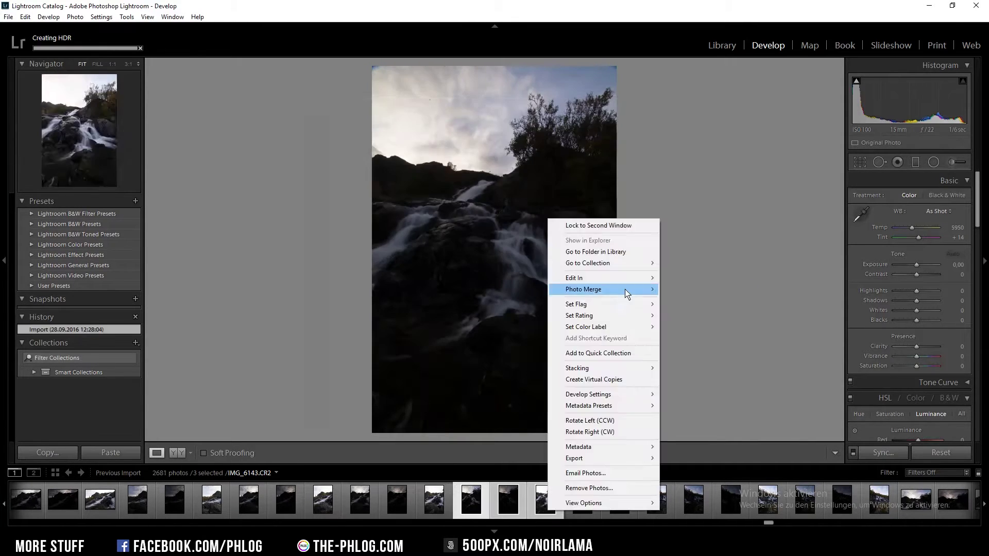
left_click(685, 287)
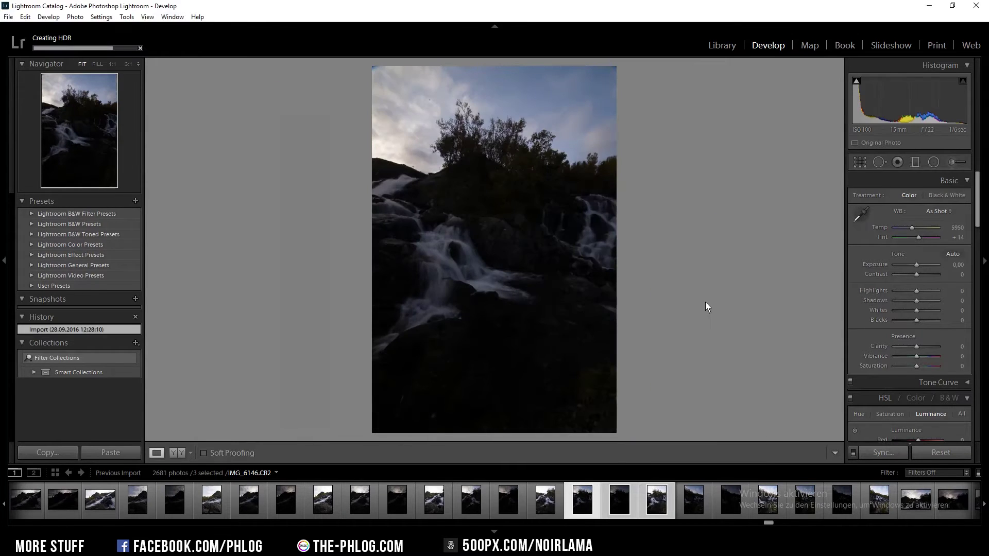
Step: Merge the IMG_6144, IMG_6147 and IMG_6150 brackets into HDRs, then open IMG_6132-HDR
key("ctrl+shift+h")
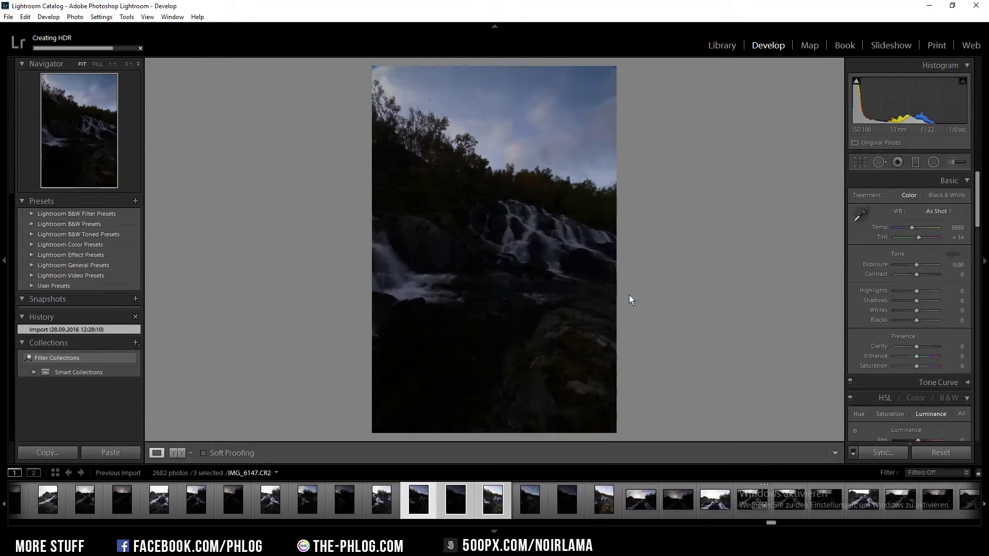
key("ctrl+shift+h")
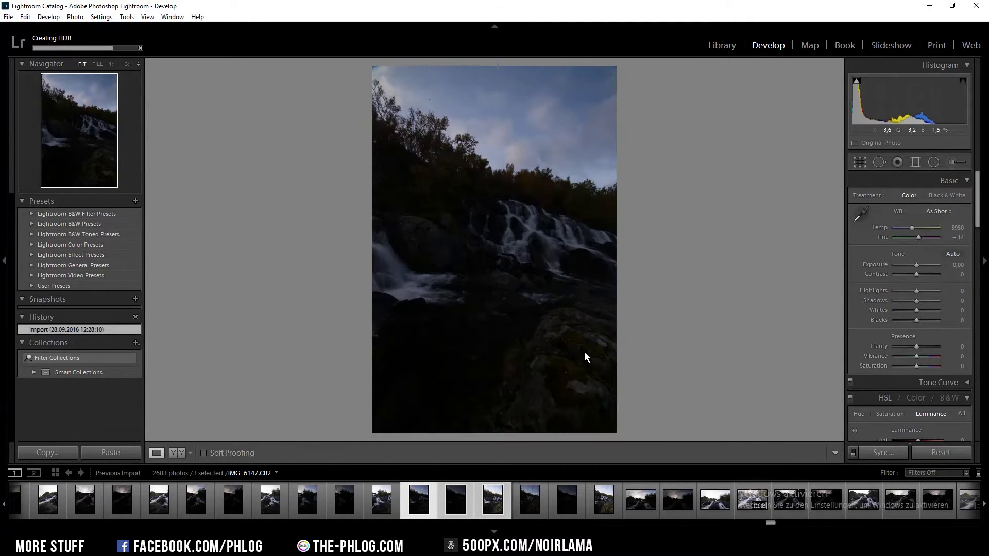
right_click(604, 335)
key("ctrl+h")
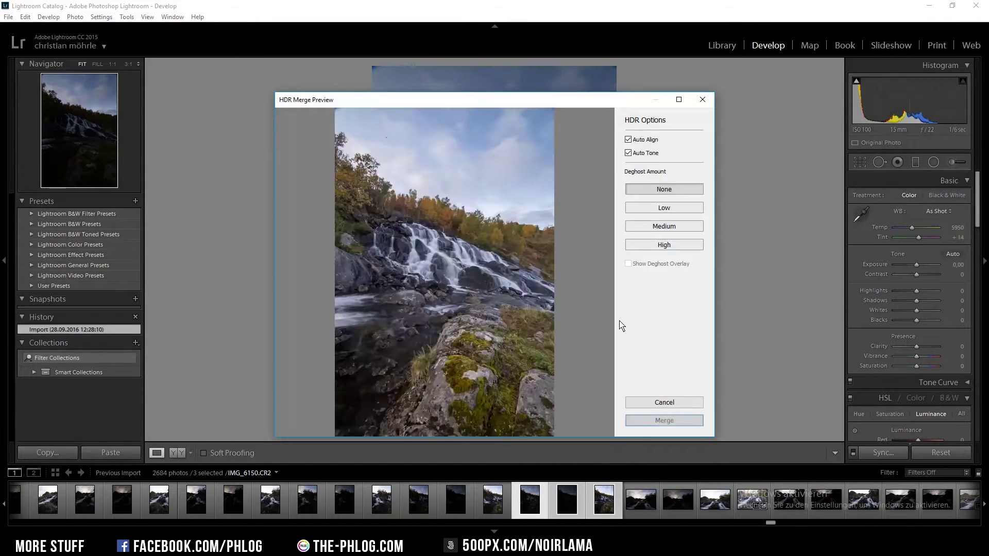
left_click(664, 402)
left_click(732, 506)
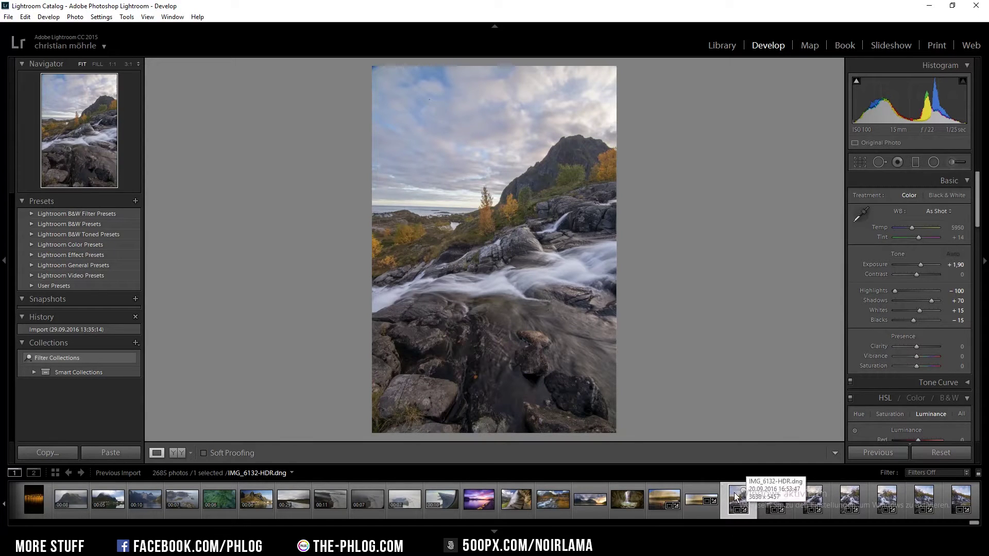
Step: Select the seven new HDR files, then make IMG_6141-HDR.dng the active photo in Develop
left_click(956, 497, "shift")
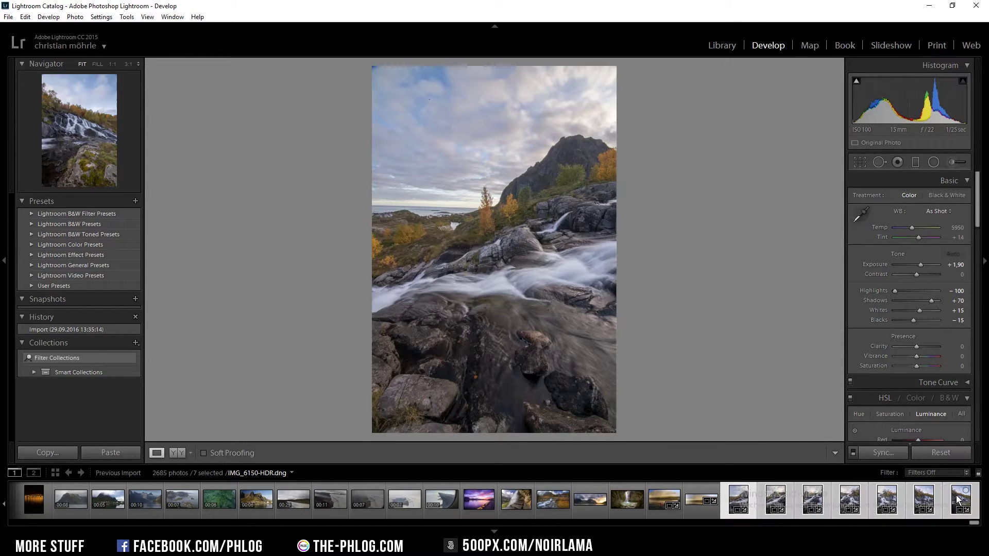
left_click(838, 502)
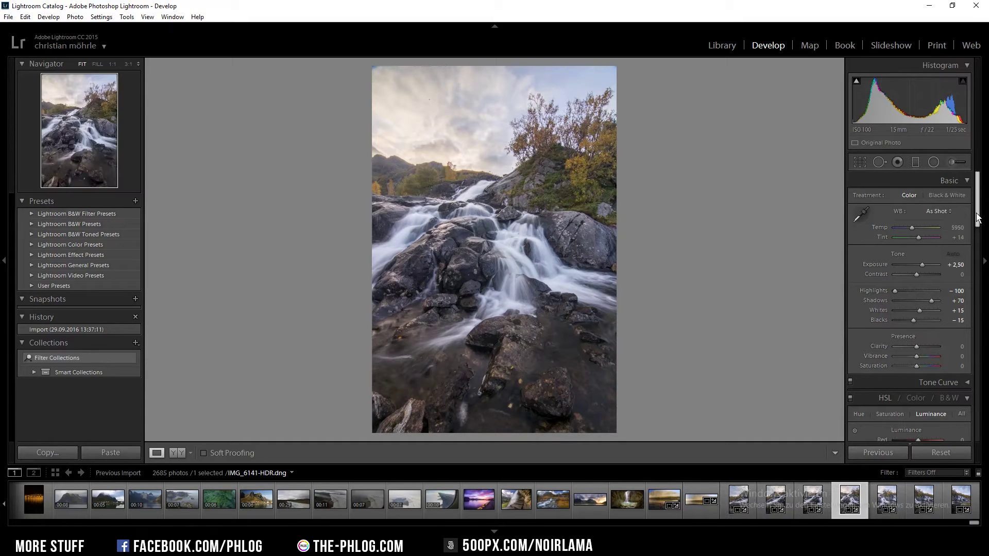
Step: Apply the Camera Landscape calibration profile to the IMG_6141 HDR
left_click_drag(980, 189, 979, 331)
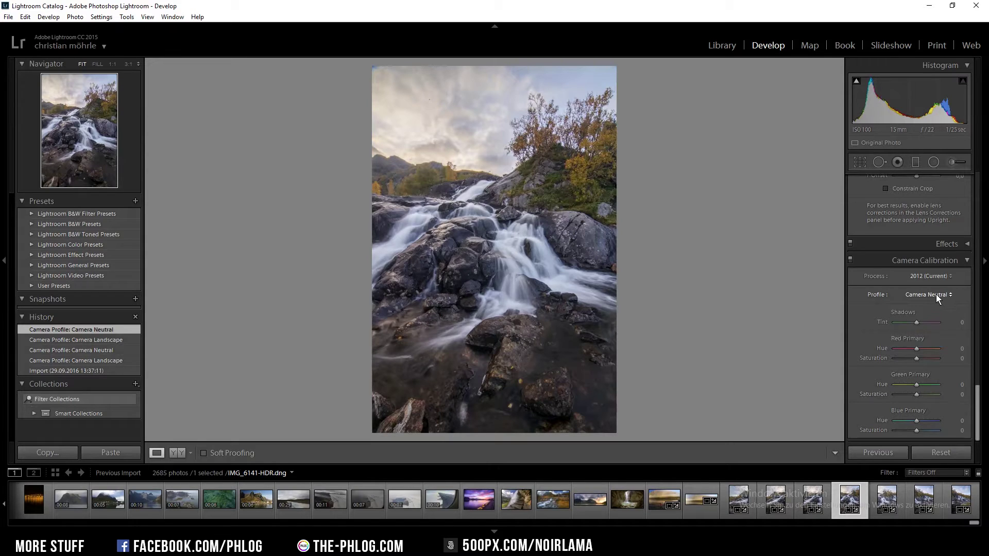
left_click(934, 295)
left_click(923, 332)
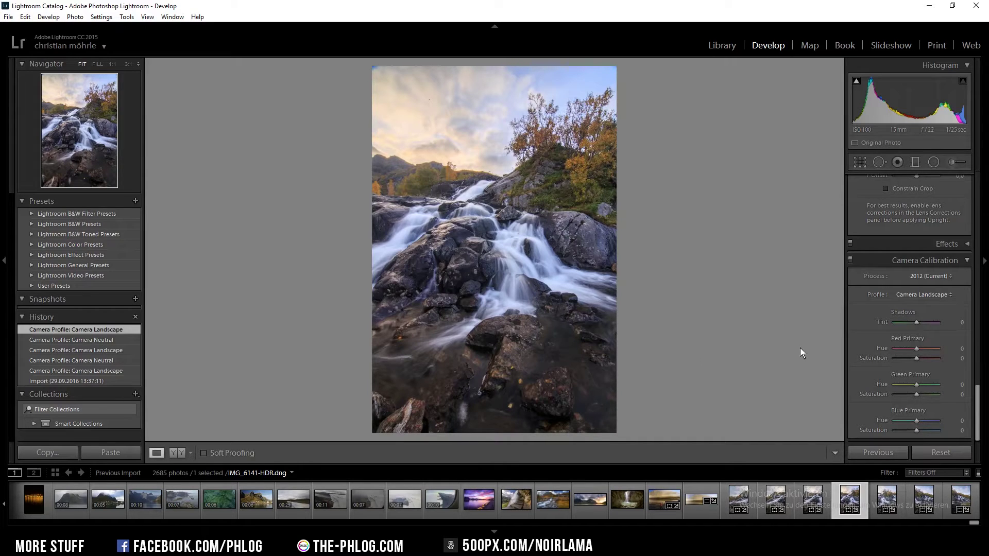
Step: Enable chromatic aberration removal and lens profile corrections, and lower Exposure to +2.14
scroll(953, 316, "up", 6)
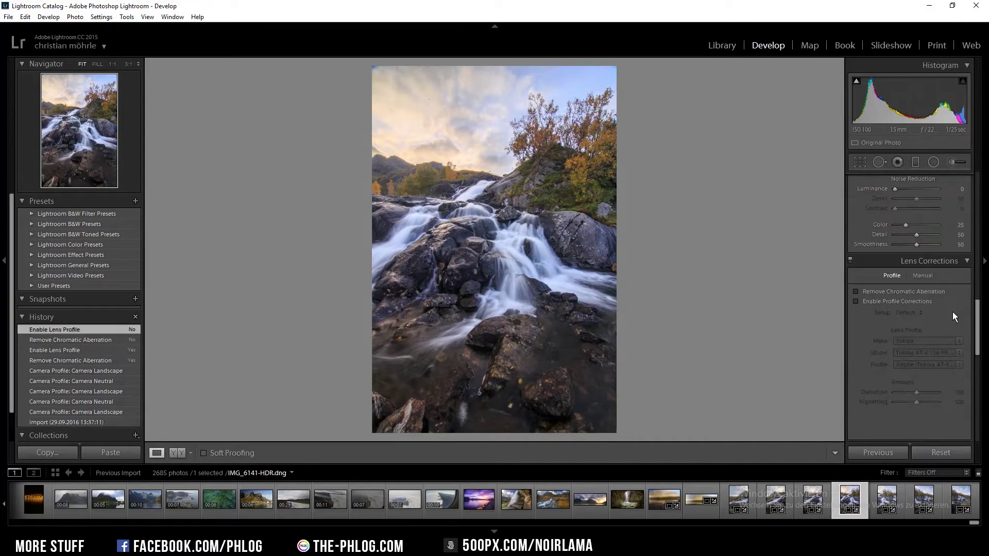
left_click(905, 292)
left_click(870, 302)
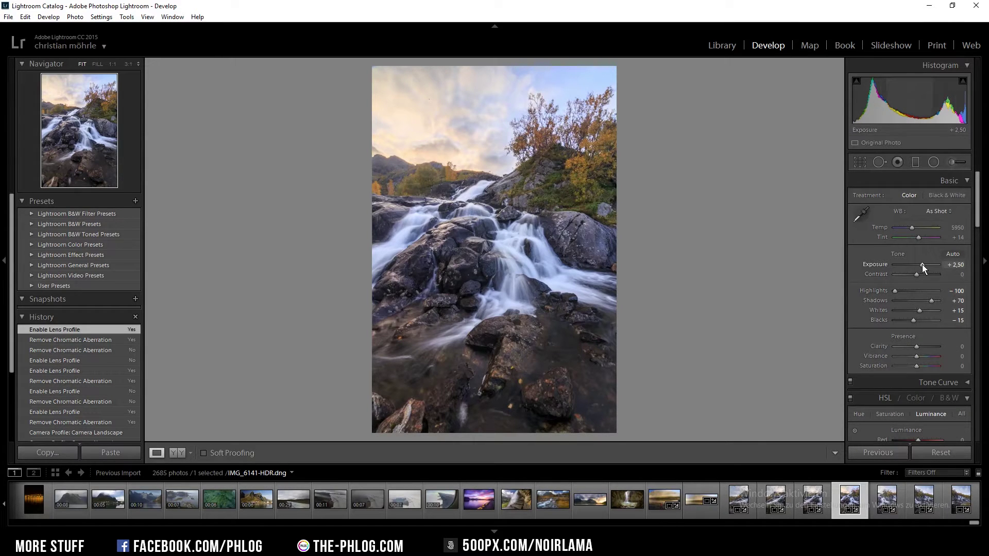
left_click_drag(923, 266, 921, 263)
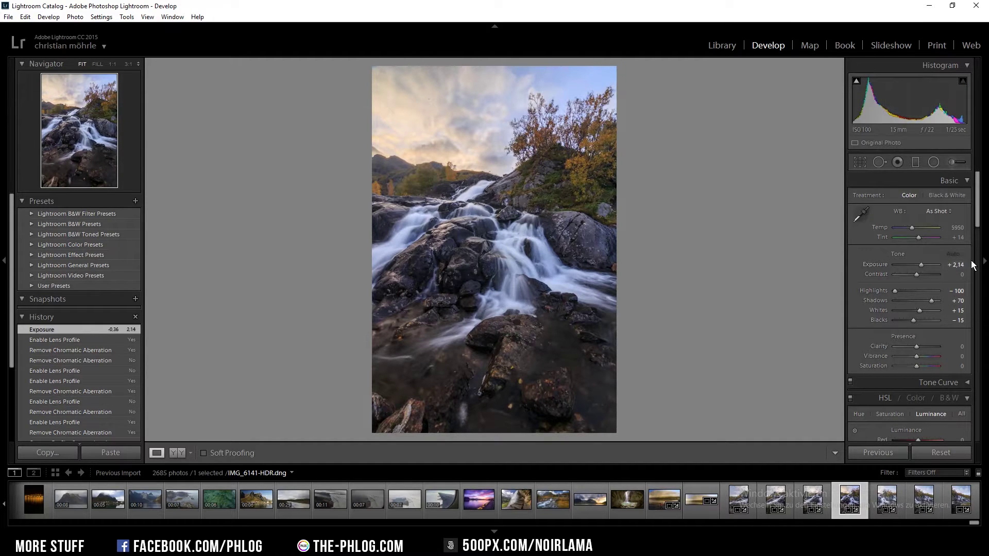
left_click(739, 499, "shift")
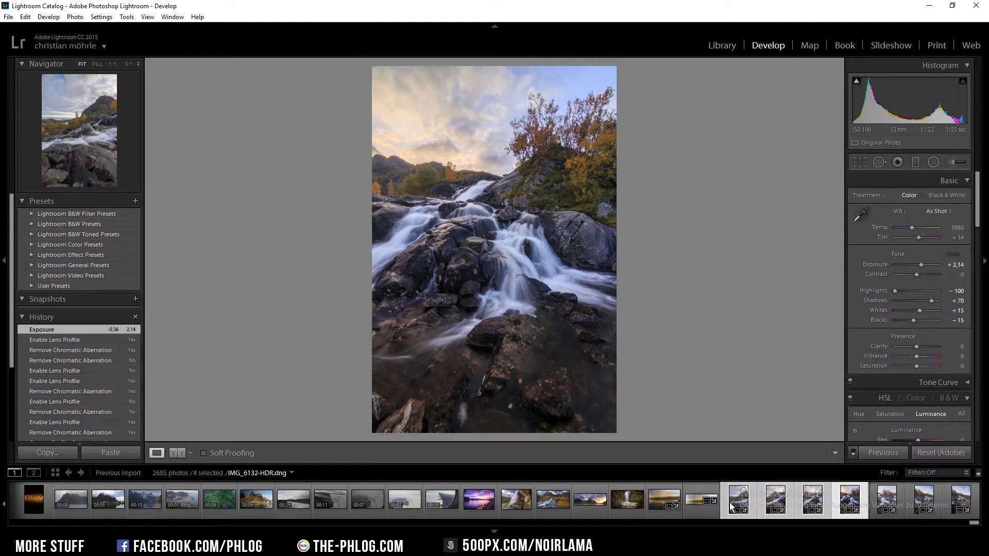
Step: Select all seven HDRs and sync the IMG_6141 edits to them
left_click(888, 502, "ctrl")
left_click(924, 502, "ctrl")
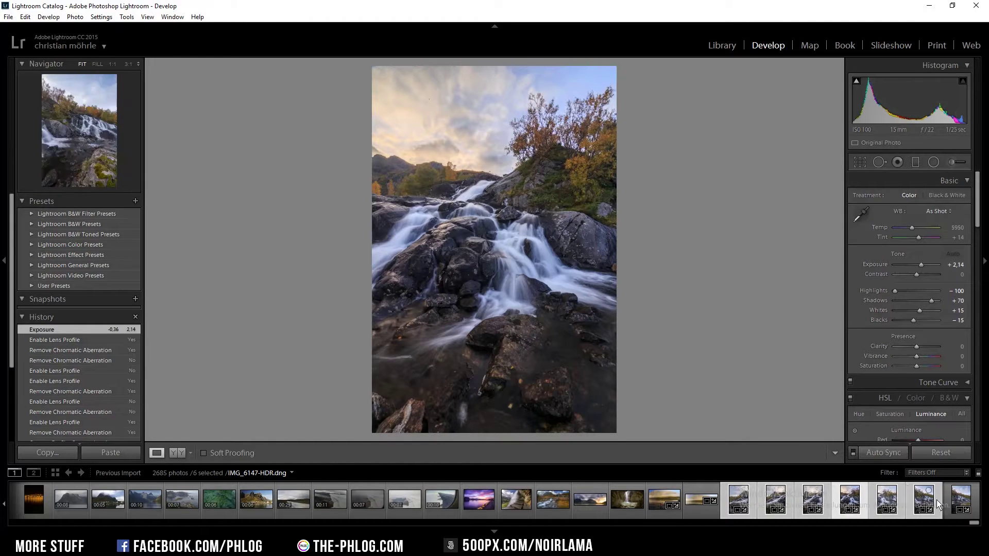
left_click(956, 503, "ctrl")
left_click(883, 451)
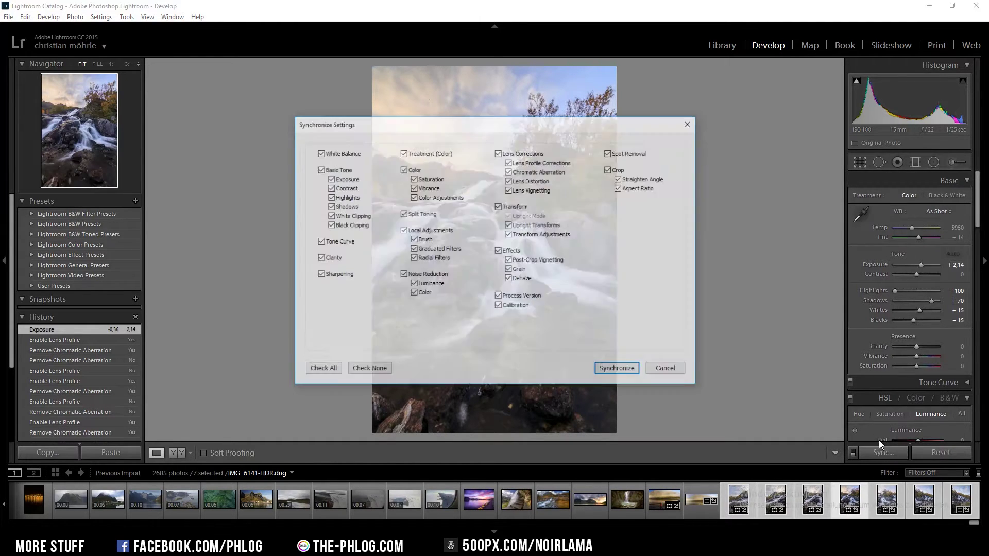
left_click(613, 373)
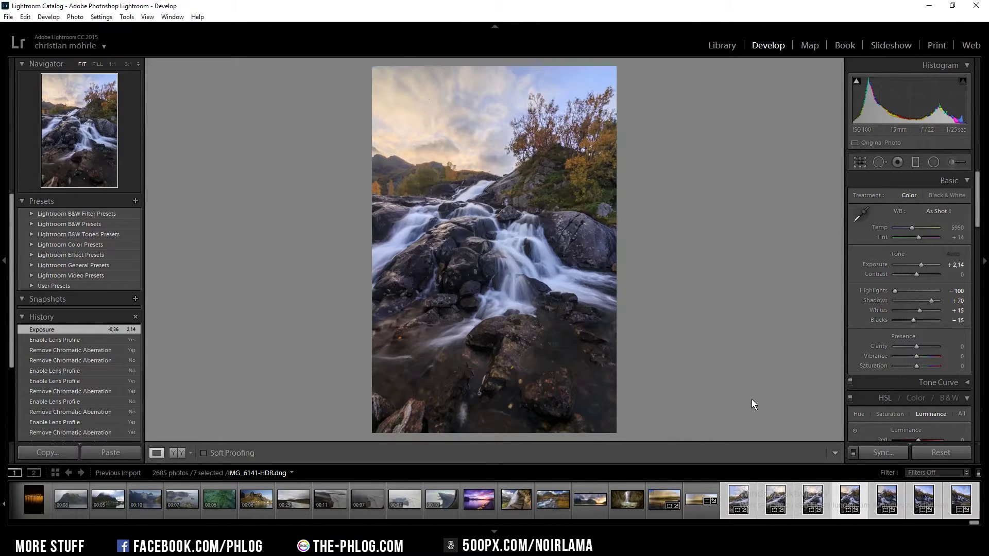
Step: Merge the selected HDRs into a panorama with Boundary Warp 100
right_click(724, 497)
mouse_move(801, 280)
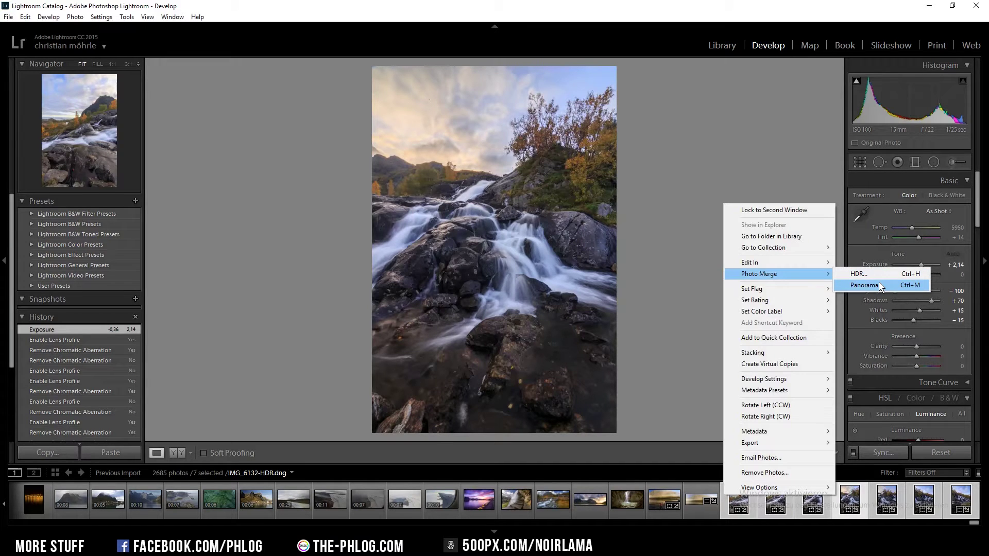
left_click(880, 286)
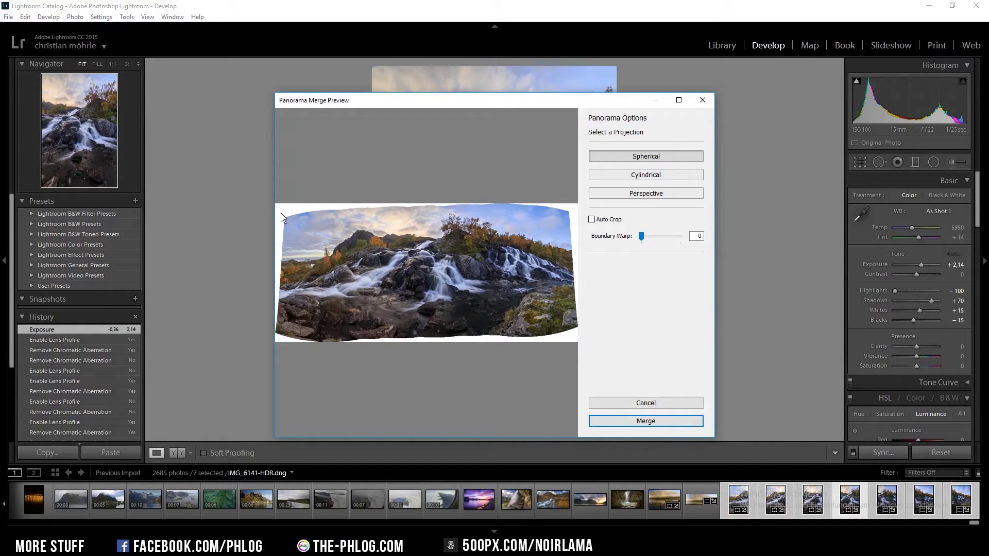
left_click_drag(641, 236, 684, 238)
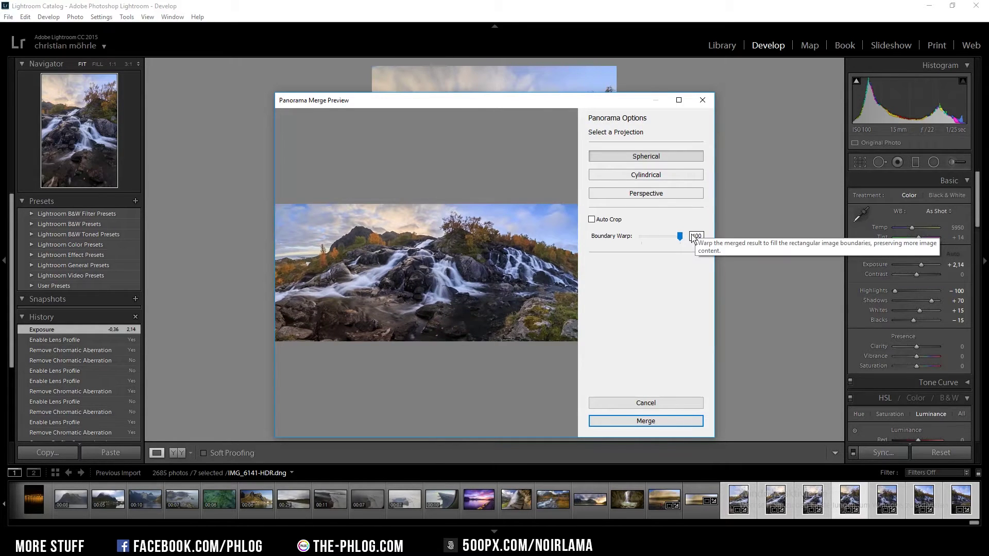
left_click(658, 423)
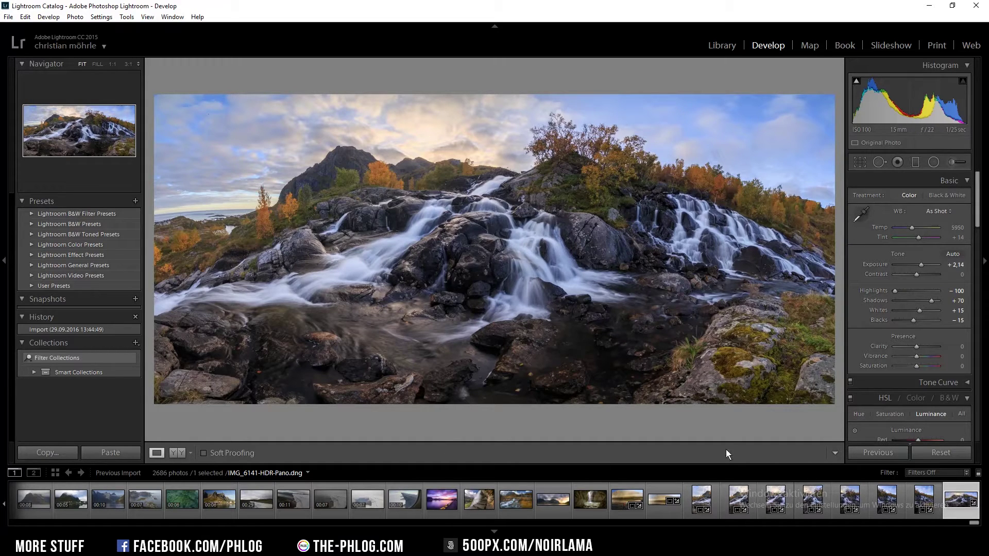
Step: Scroll down to Lens Corrections and show the panorama's Manual correction controls
scroll(924, 232, "down", 10)
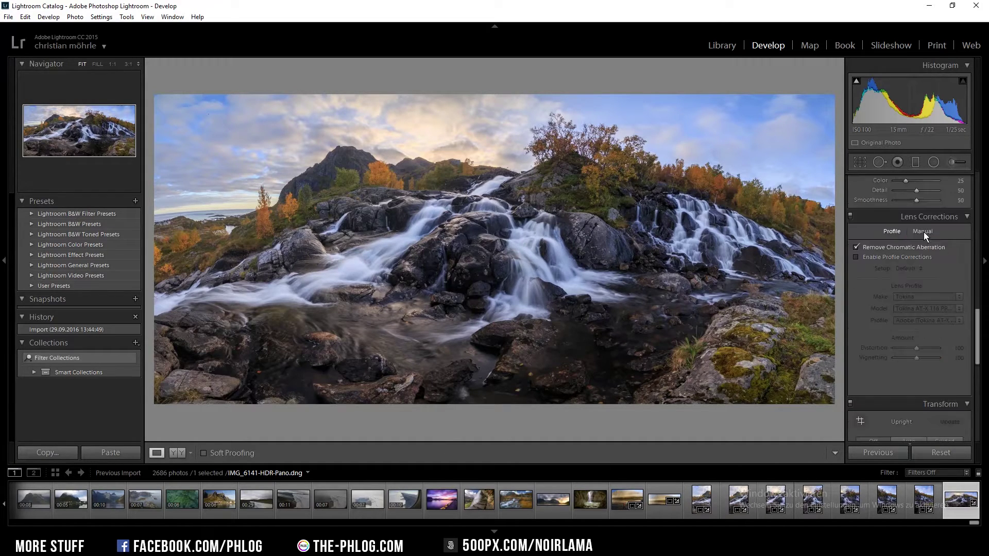
left_click(924, 232)
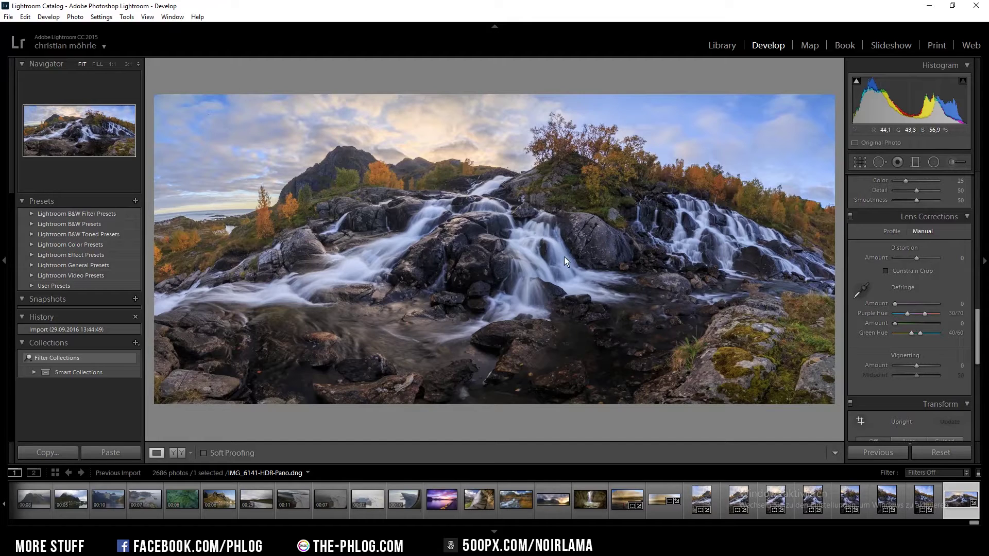
Step: Set the lens Distortion amount to +19 to bulge the panorama
left_click(917, 257)
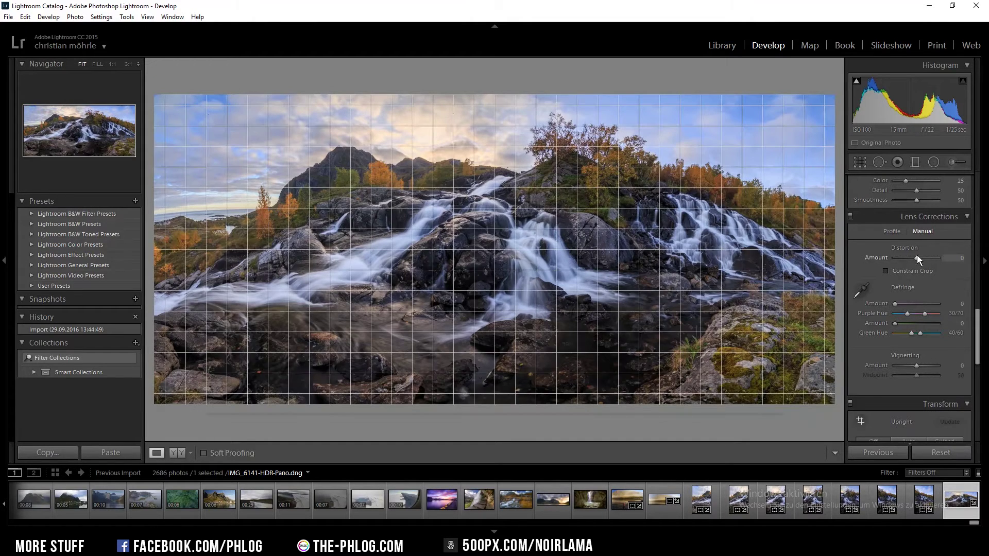
left_click_drag(917, 256, 917, 259)
left_click(897, 231)
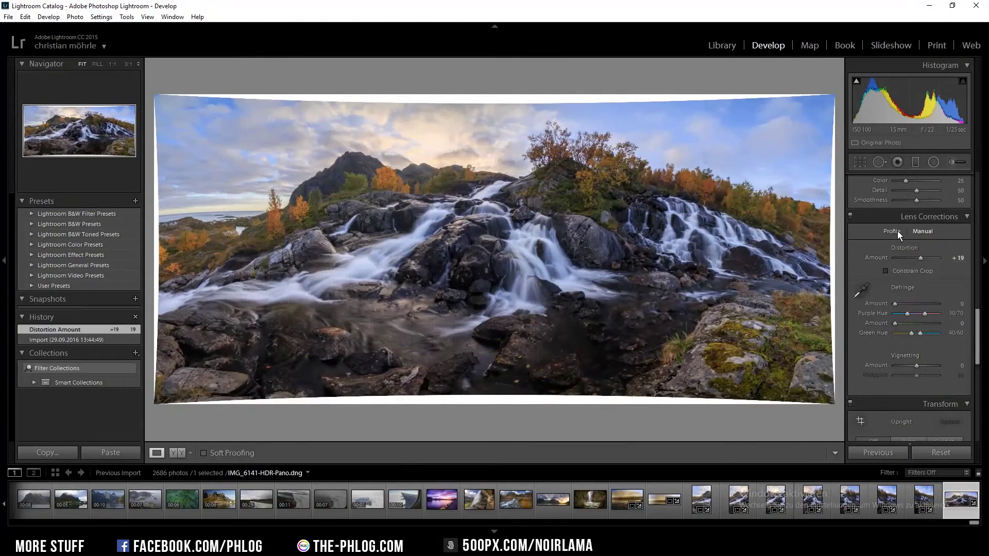
Step: Crop the panorama by pulling in its top and bottom edges
left_click(859, 163)
left_click_drag(495, 99, 494, 101)
left_click_drag(495, 404, 495, 401)
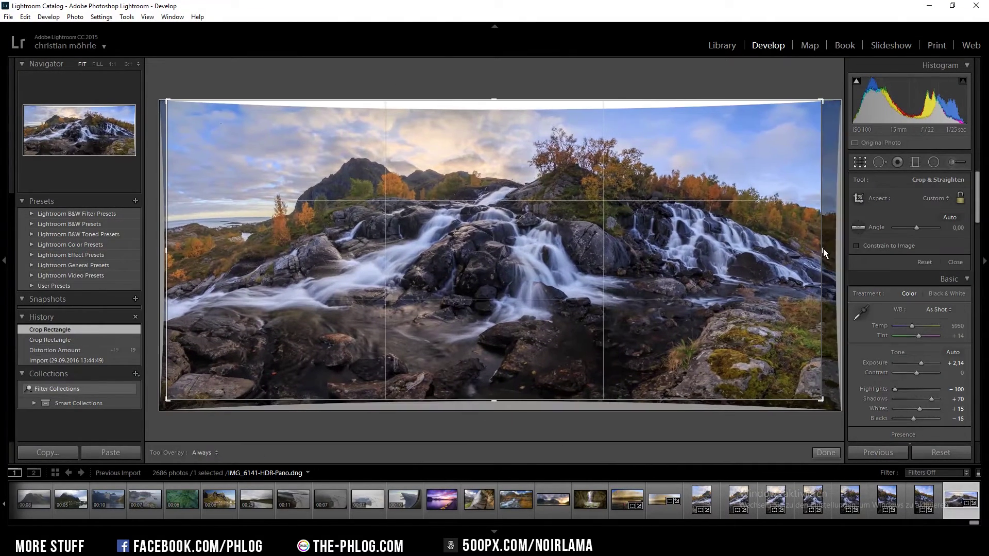
left_click(859, 162)
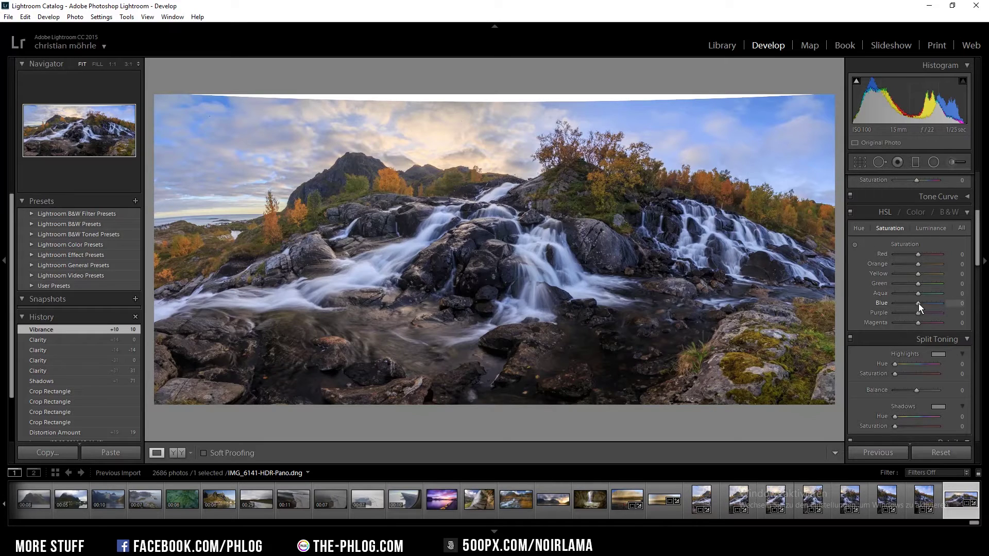
Step: Set HSL saturation to Blue -42, Orange +13 and Yellow +13
left_click_drag(919, 304, 909, 301)
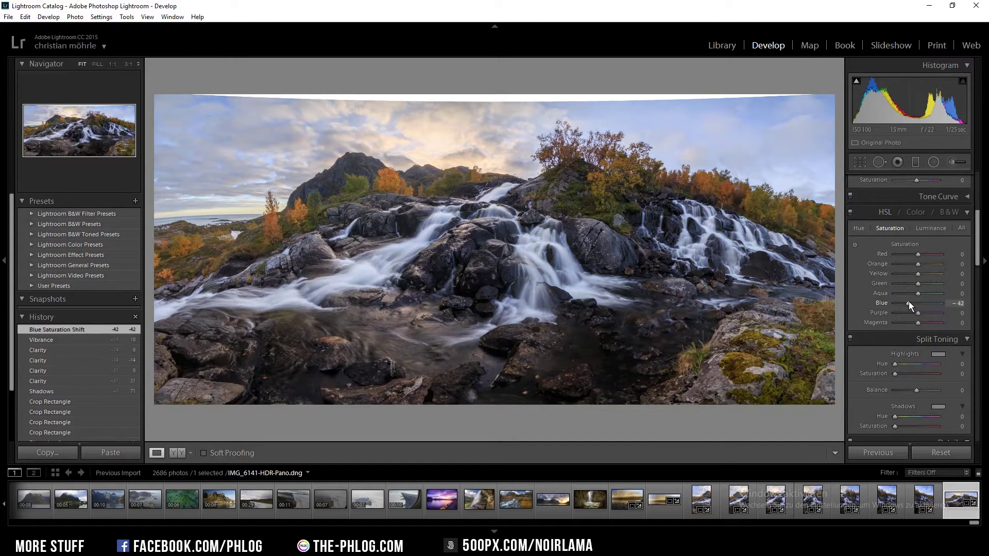
double_click(919, 264)
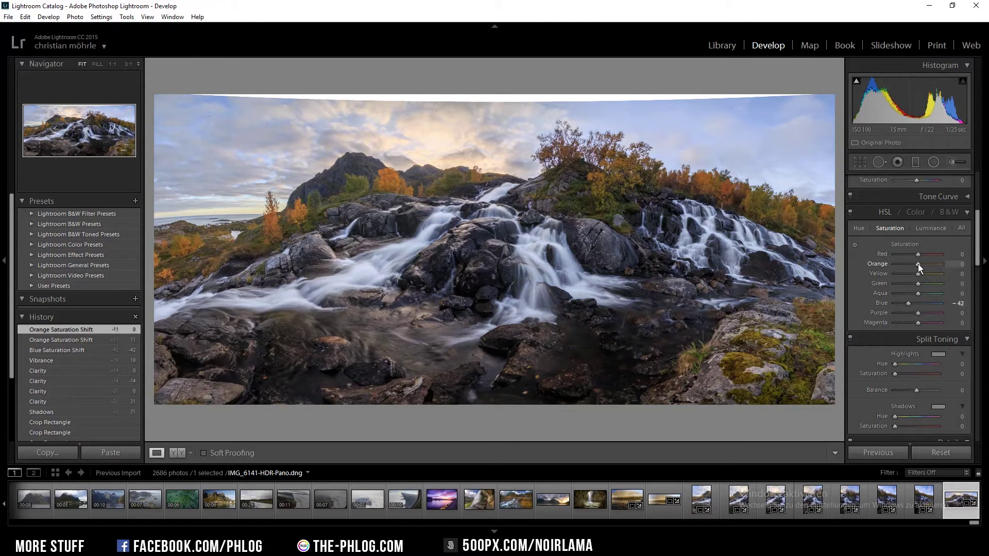
left_click_drag(918, 264, 921, 265)
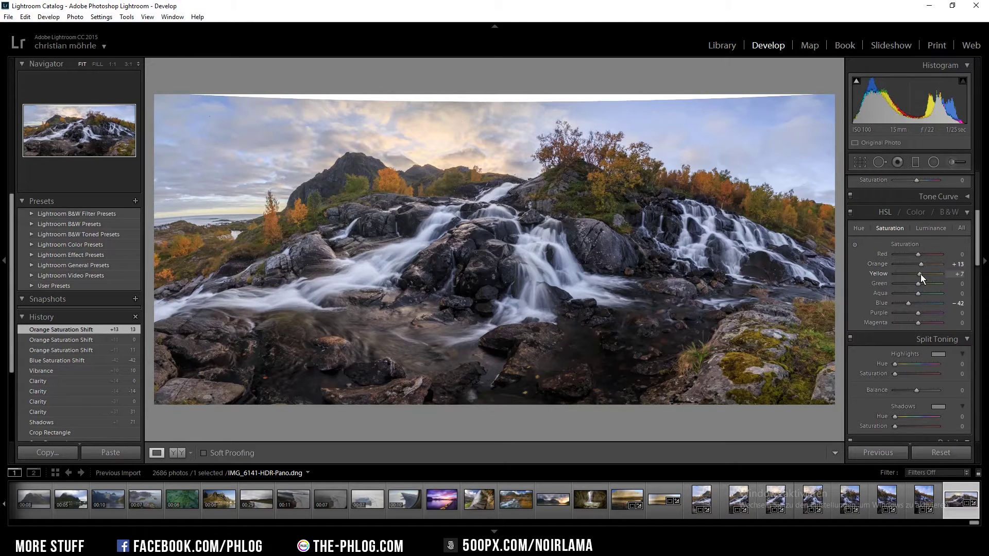
scroll(965, 260, "down", 2)
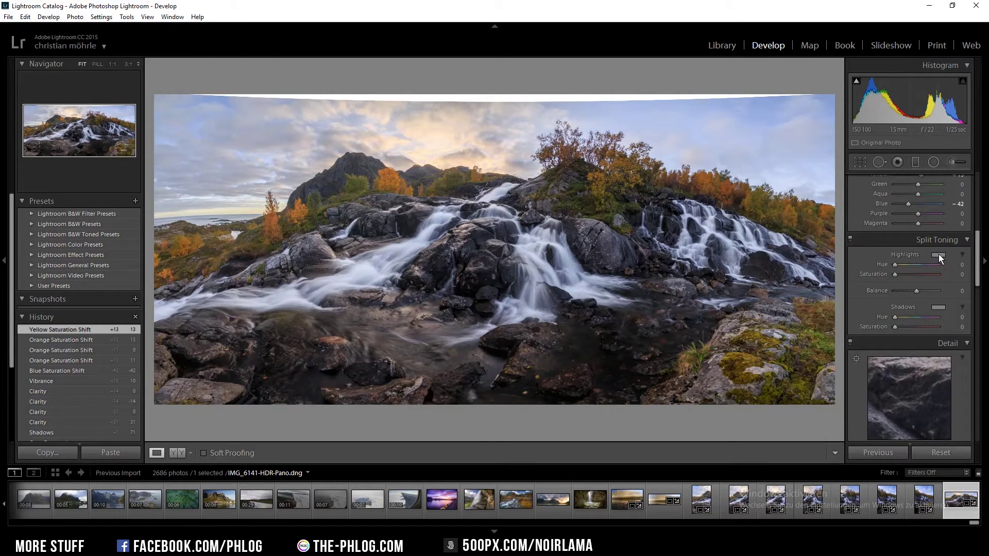
Step: Split-tone the highlights with a warm colour at hue 45, saturation 14
left_click(939, 255)
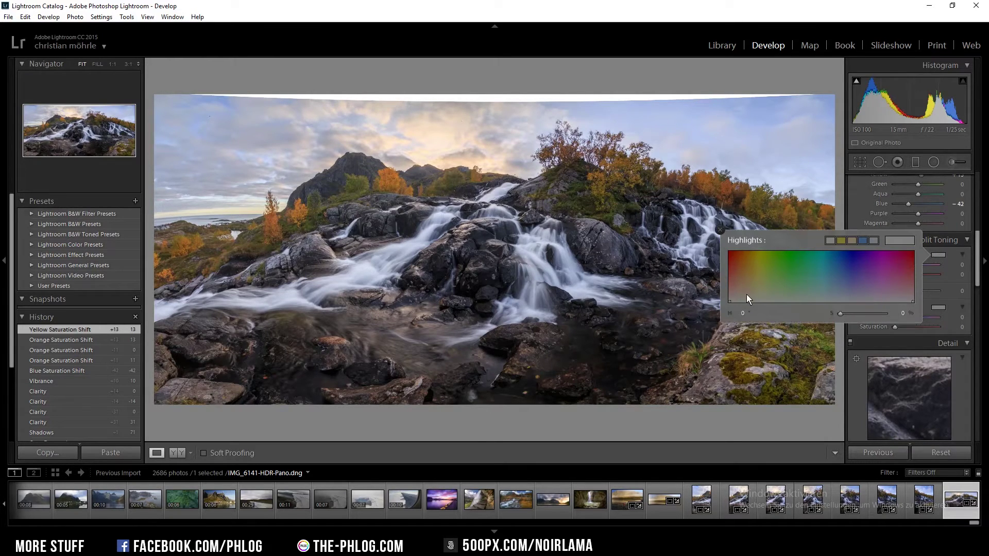
left_click_drag(750, 297, 752, 295)
key("Return")
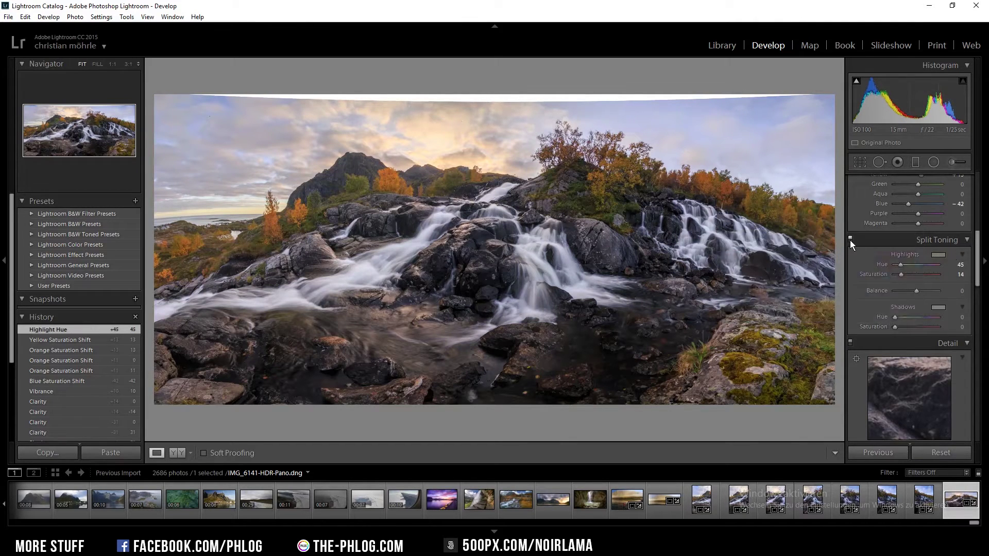
double_click(850, 240)
Step: Set sharpening Amount to 105 with Masking 37 in the Detail panel
scroll(902, 309, "down", 5)
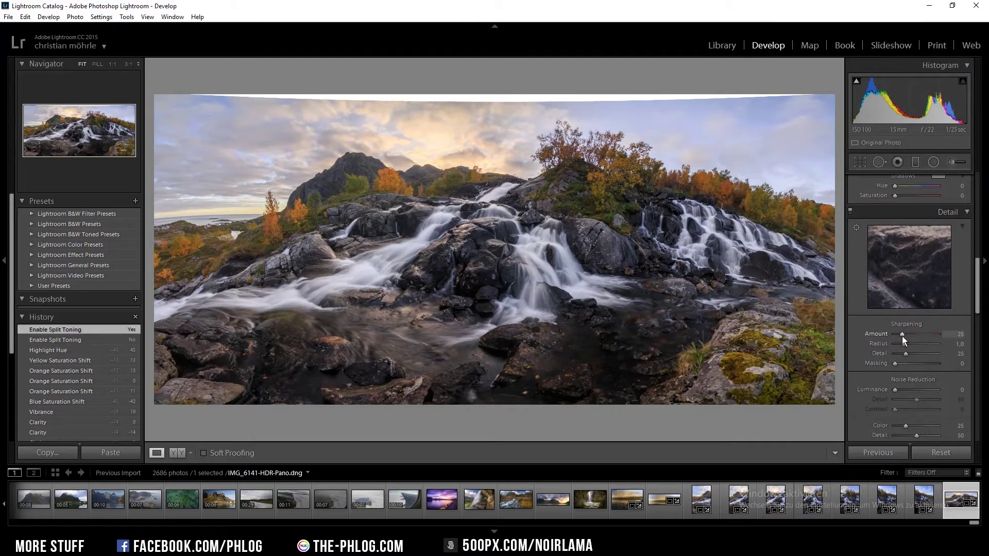
left_click_drag(901, 335, 925, 338)
left_click_drag(896, 364, 911, 365)
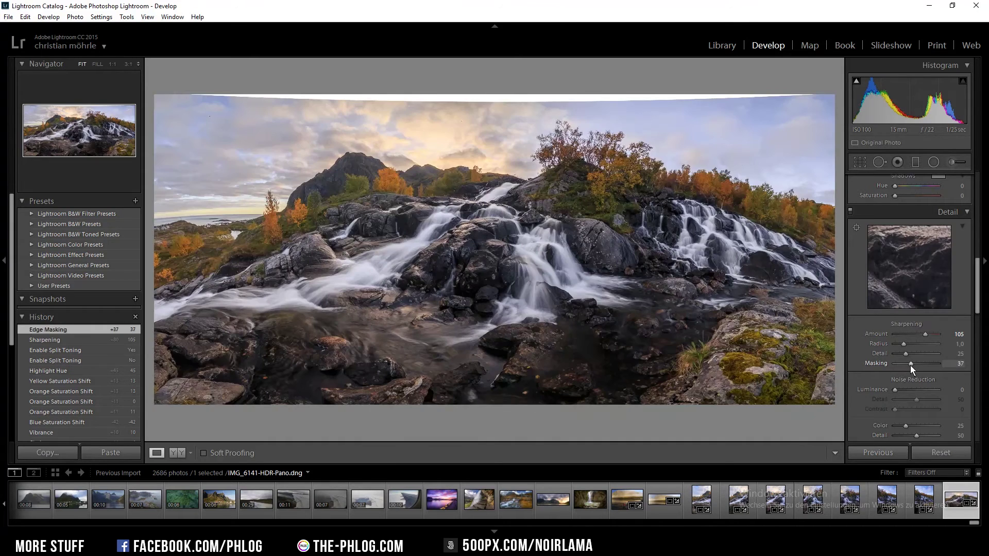
scroll(911, 361, "up", 10)
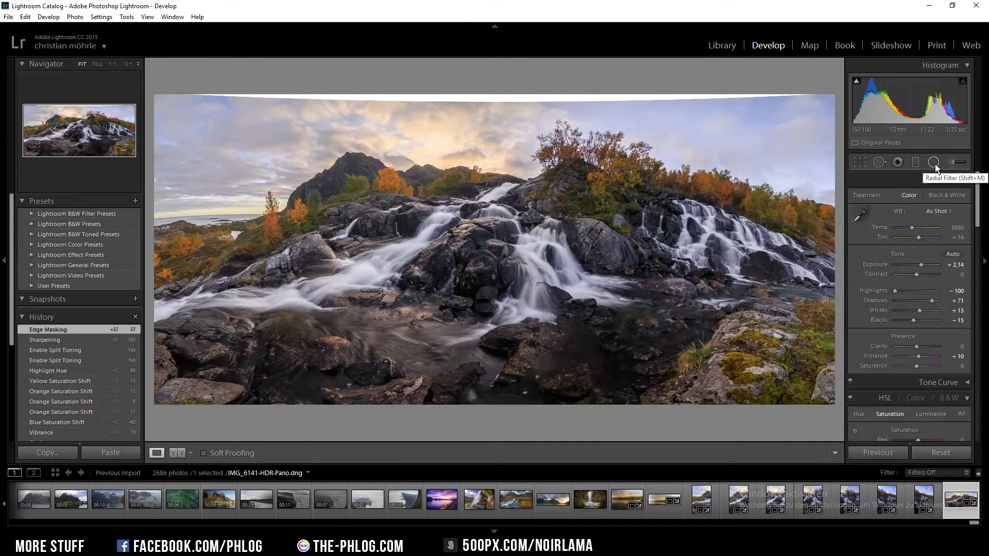
Step: Draw a radial filter around the waterfall and adjust its exposure and clarity
left_click(934, 162)
left_click_drag(410, 251, 555, 329)
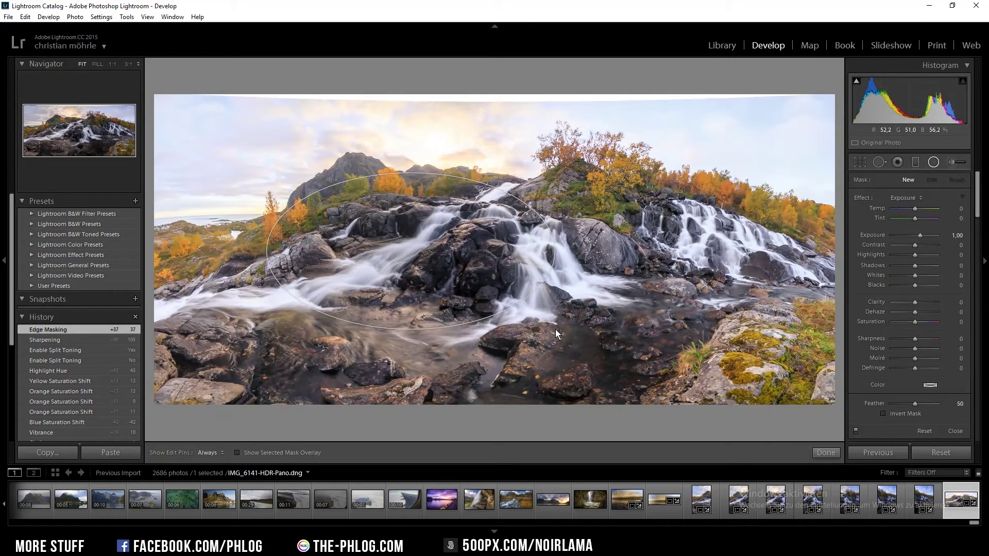
left_click_drag(456, 265, 523, 281)
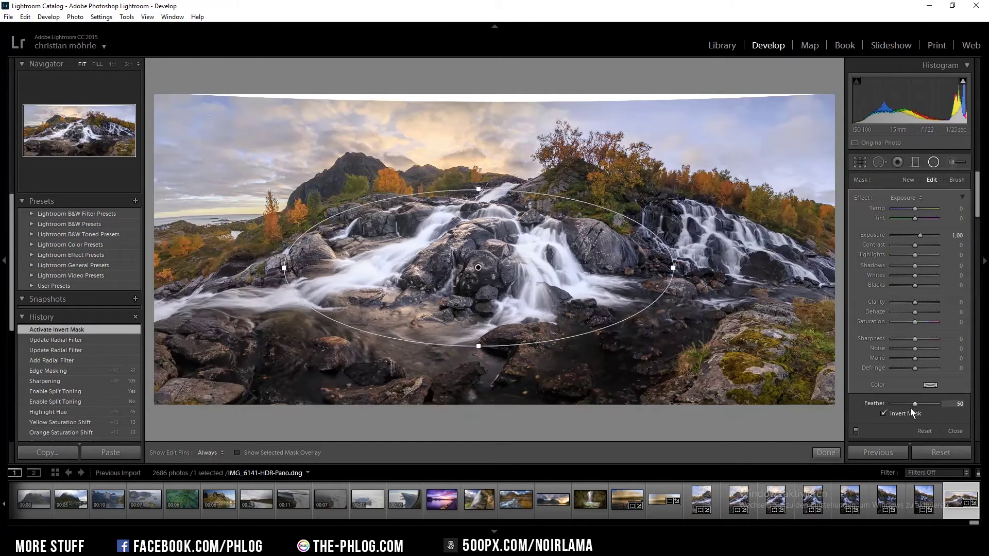
left_click_drag(922, 236, 917, 235)
left_click_drag(915, 303, 923, 303)
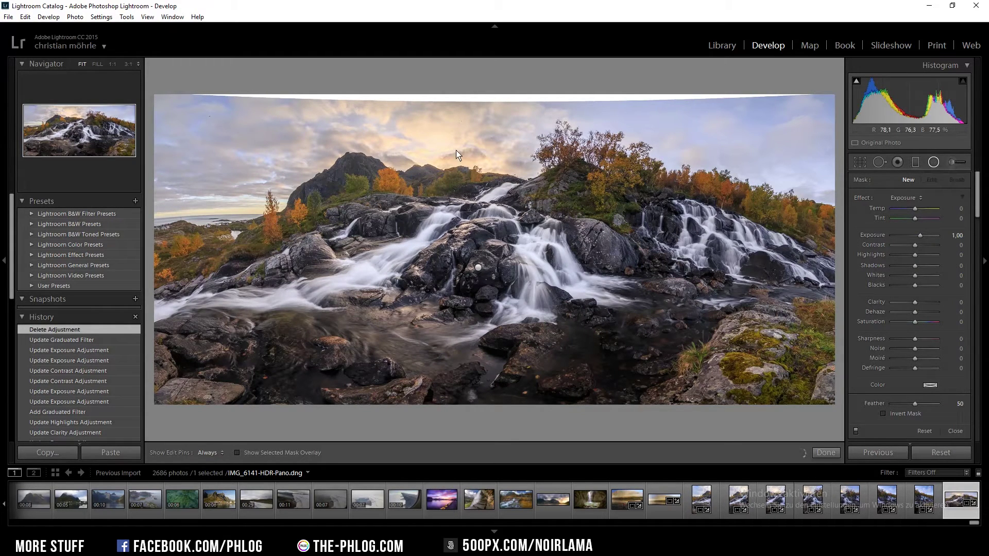
Step: Add an inverted, 100-feathered sky radial filter: Contrast +63, Highlights -36, Shadows -22, Clarity +3
left_click_drag(346, 115, 500, 172)
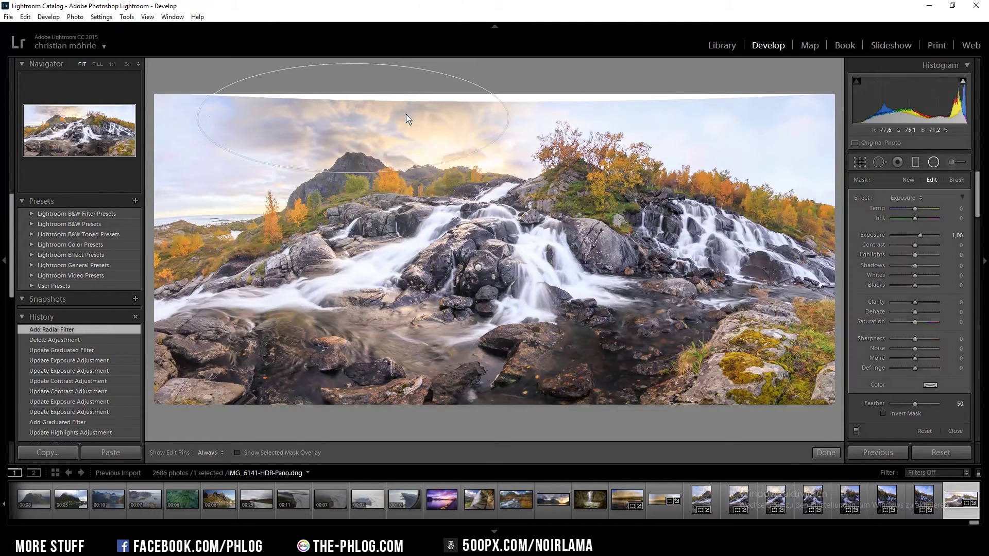
left_click_drag(406, 117, 431, 126)
left_click_drag(915, 403, 937, 404)
left_click(907, 414)
double_click(920, 235)
left_click_drag(915, 245, 931, 245)
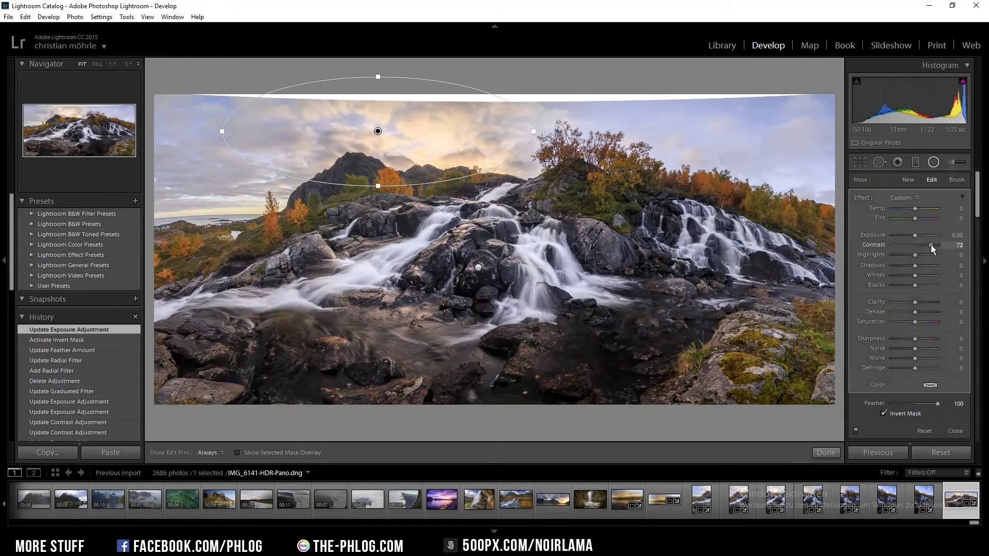
mouse_move(915, 302)
left_mouse_down()
mouse_move(928, 302)
mouse_move(916, 301)
left_mouse_up()
left_click_drag(915, 265, 926, 245)
left_click(915, 163)
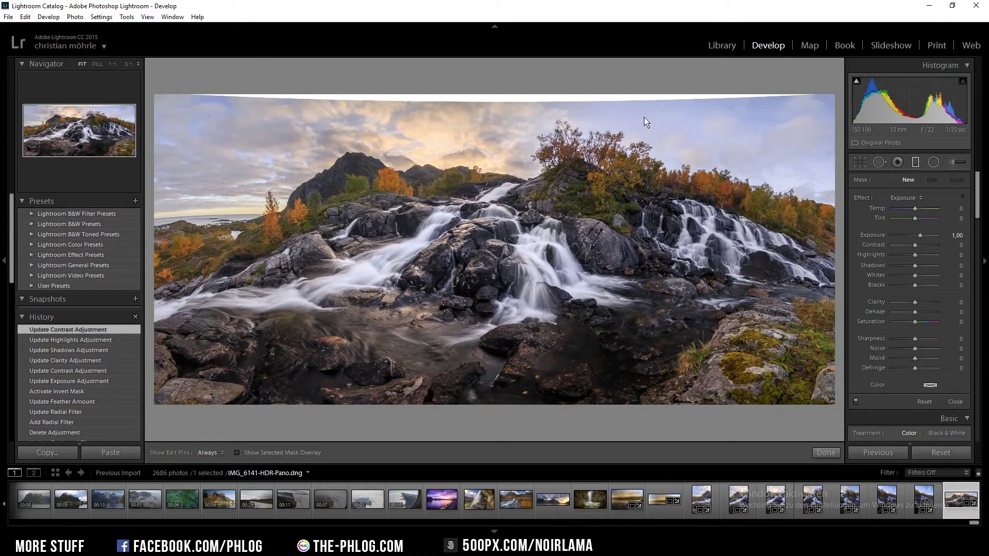
Step: Add a rotated graduated filter across the right sky at Exposure -0.78, slightly desaturated
left_click_drag(685, 111, 670, 177)
double_click(919, 237)
left_click_drag(920, 240, 911, 240)
left_click_drag(680, 142, 666, 162)
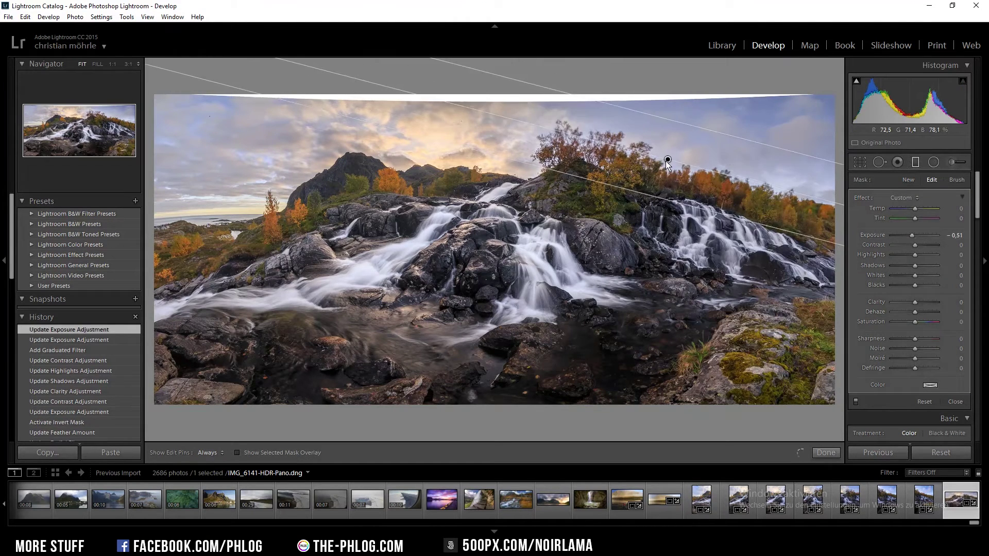
left_click_drag(915, 322, 910, 323)
left_click_drag(666, 162, 666, 184)
left_click(915, 162)
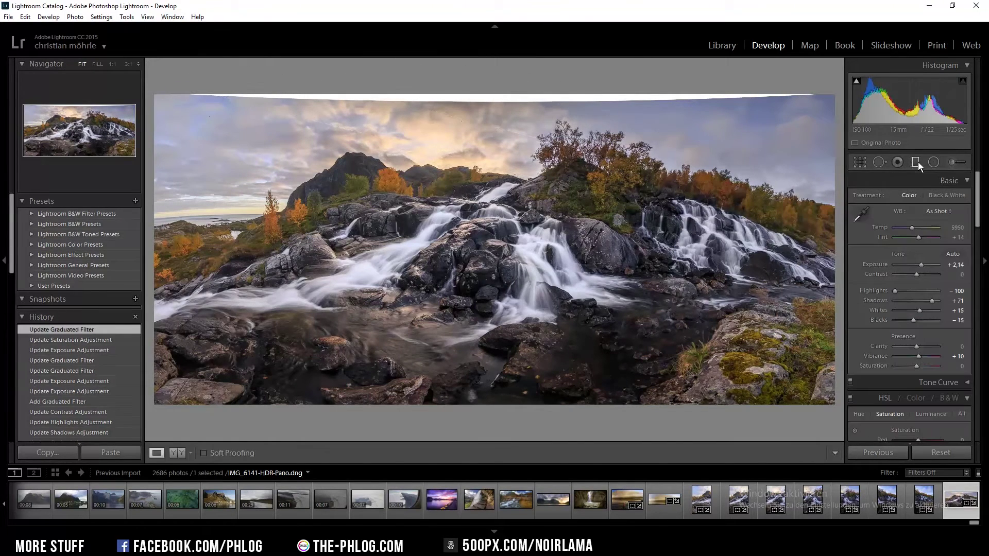
Step: Add a second graduated filter from the left sky at Exposure -0.51
left_click(915, 162)
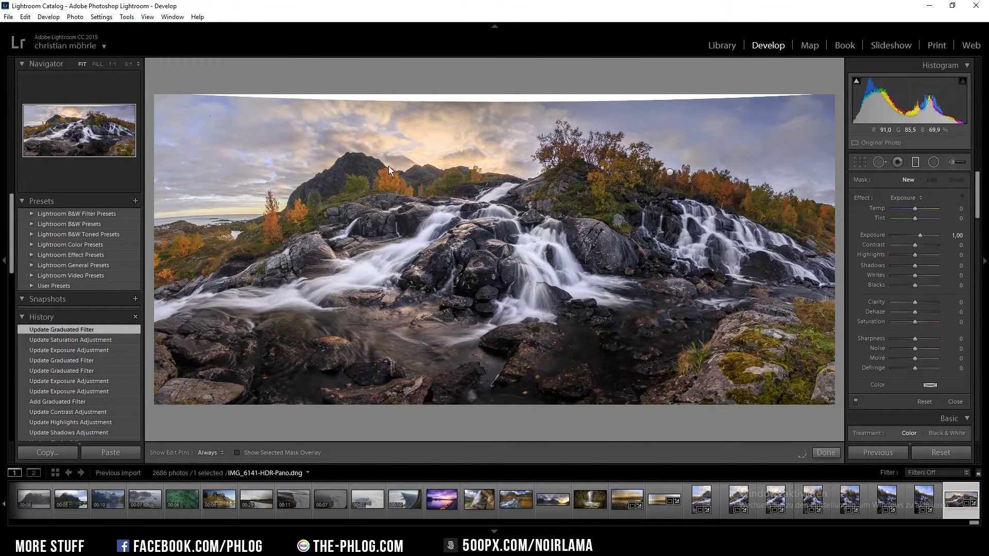
left_click_drag(174, 131, 211, 215)
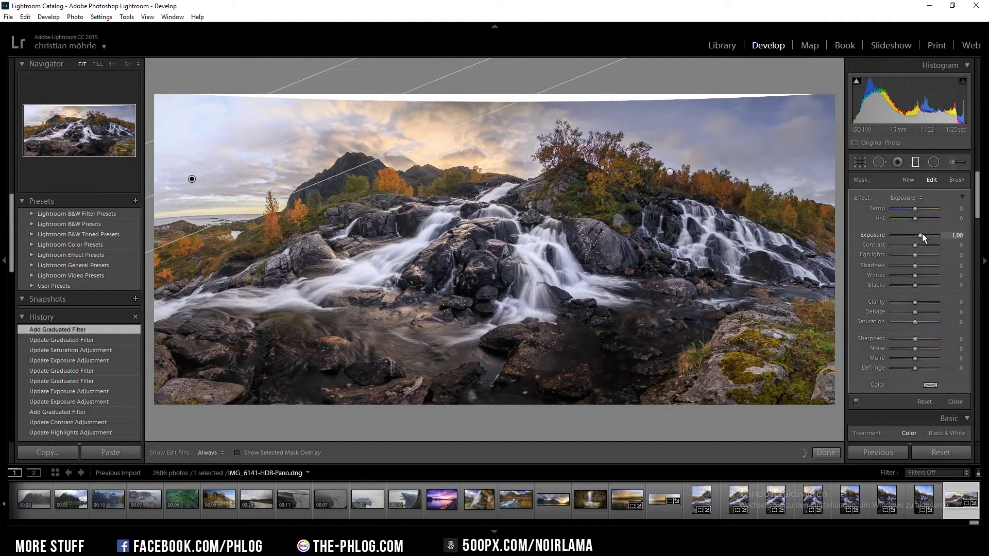
left_click_drag(922, 233, 913, 236)
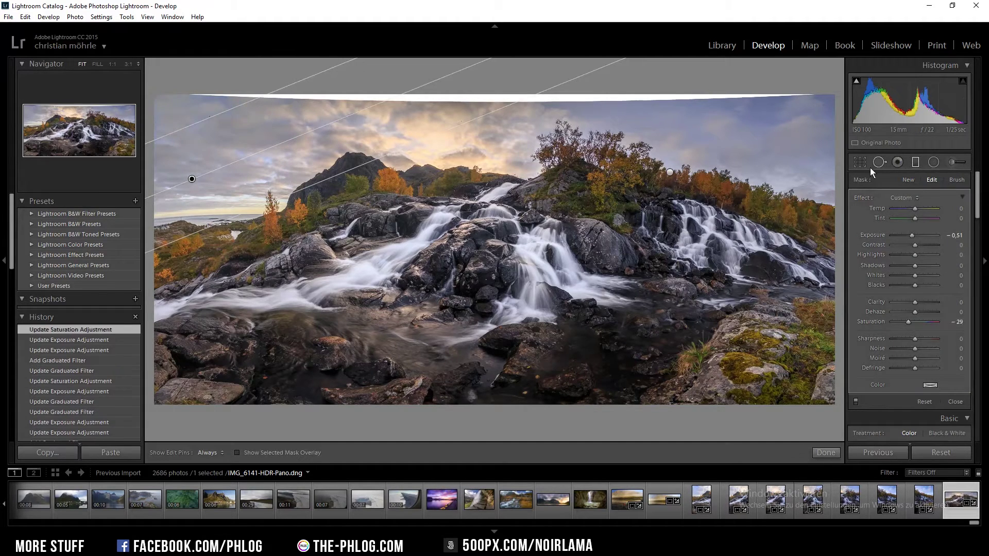
Step: Export the panorama as a TIFF to the chosen folder, open it in Photoshop, and duplicate the layer
left_click(8, 17)
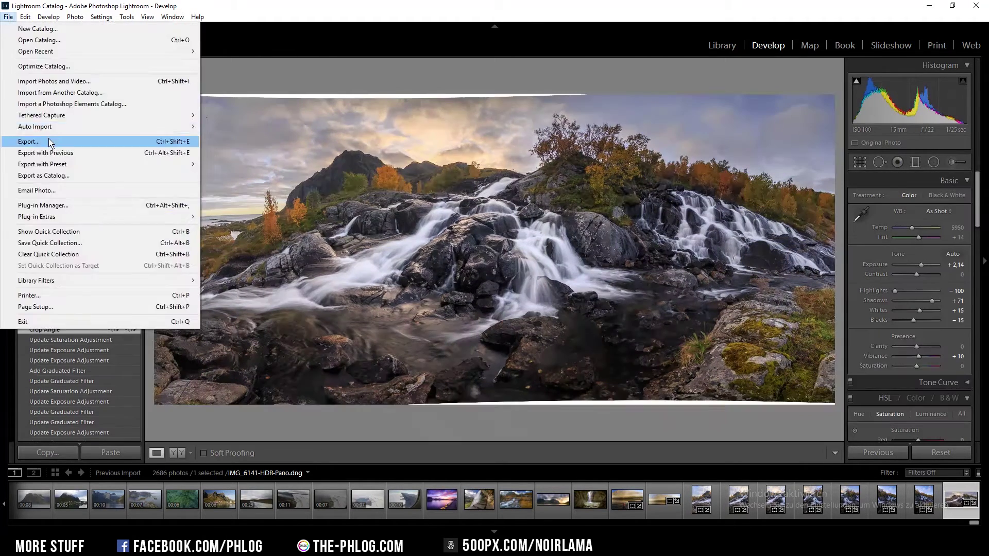
left_click(31, 137)
left_click(656, 212)
left_click(670, 393)
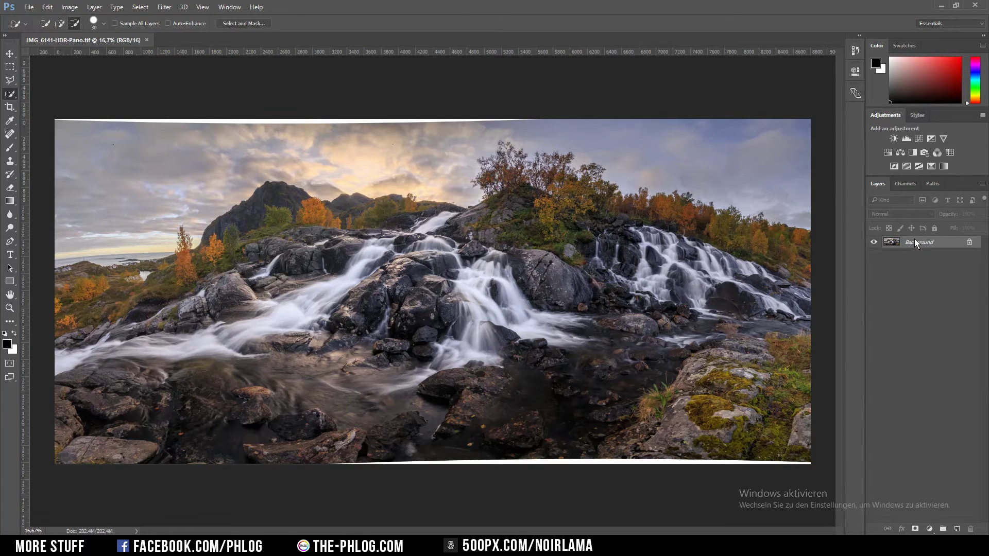
key("ctrl+j")
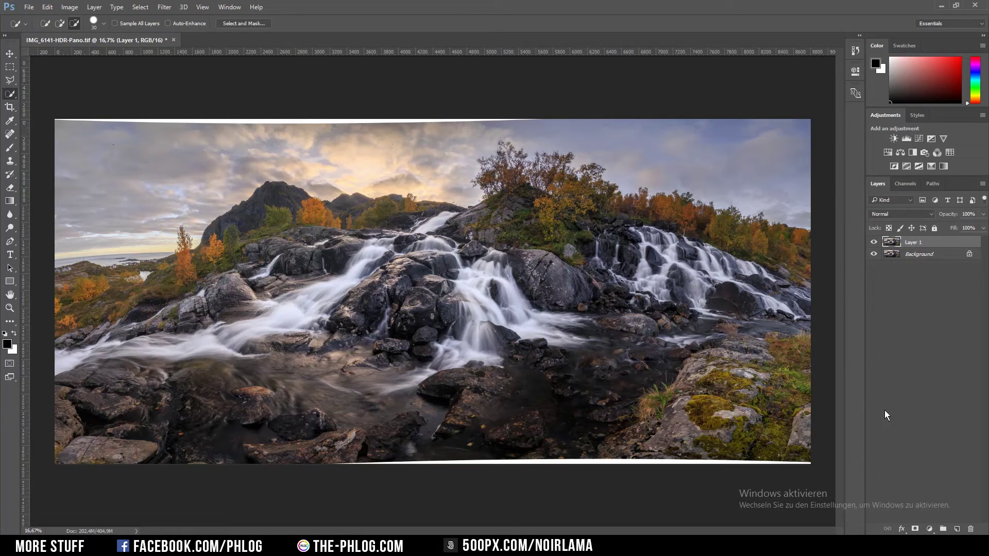
Step: Lasso the white strip along the bottom edge and Content-Aware Fill it
key("l")
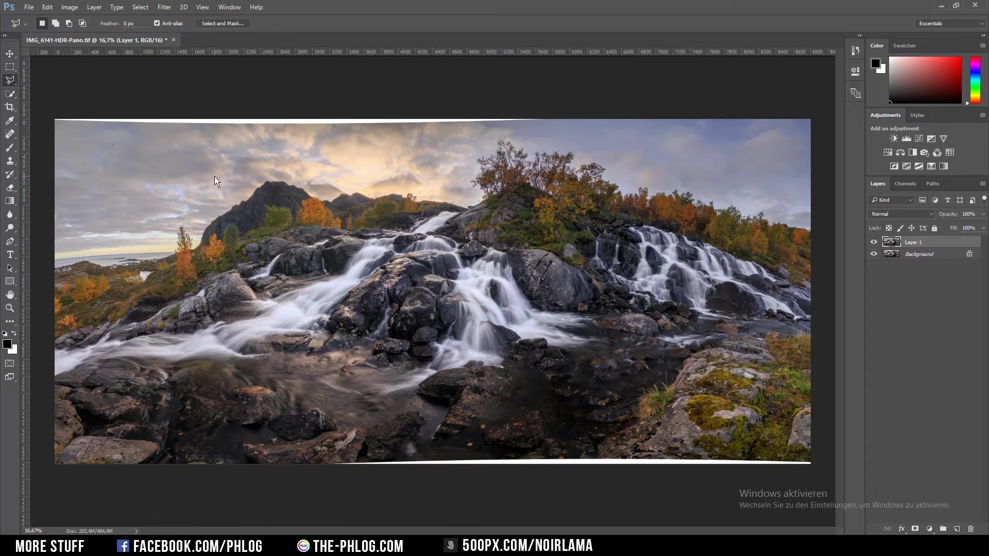
scroll(344, 448, "up", 3)
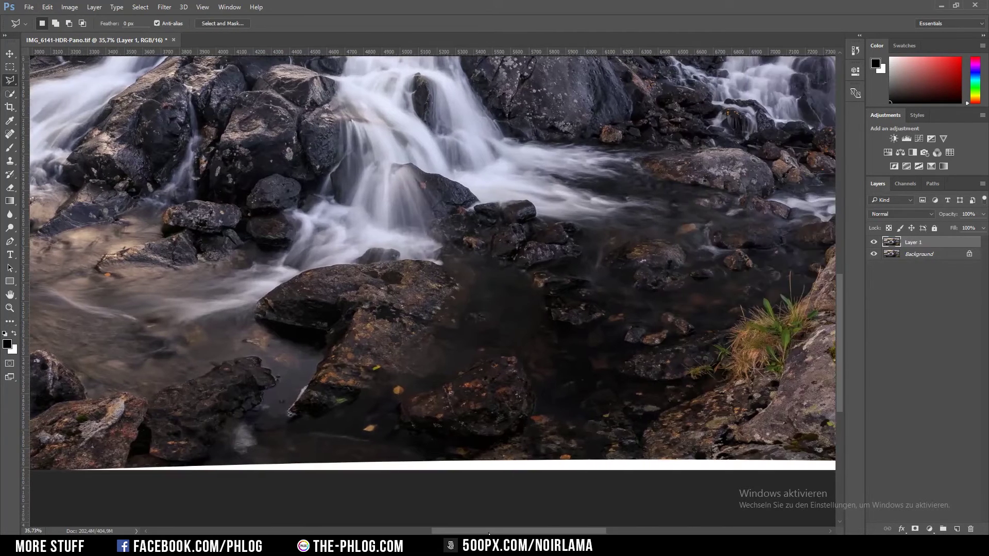
left_click_drag(489, 534, 448, 534)
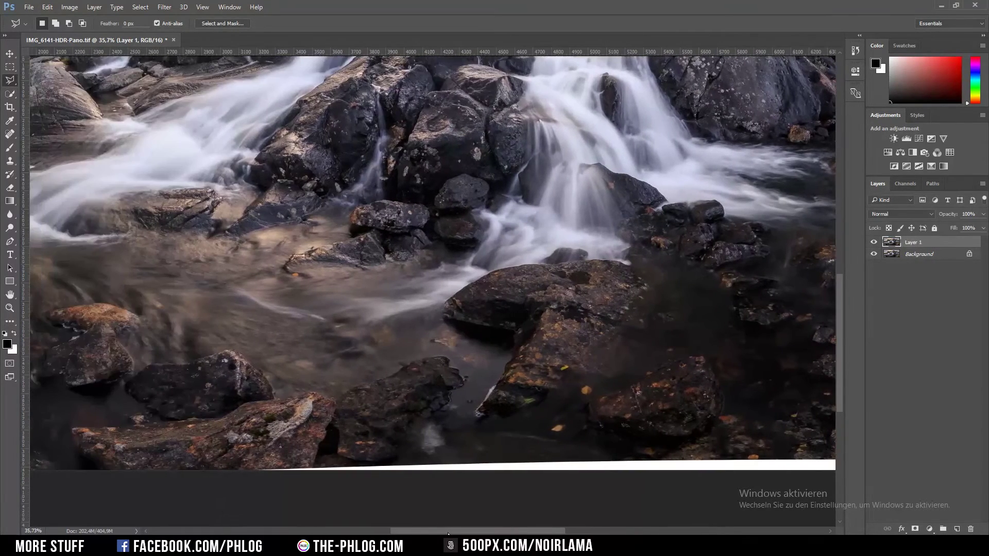
left_click(248, 472)
left_click(769, 467)
double_click(154, 488)
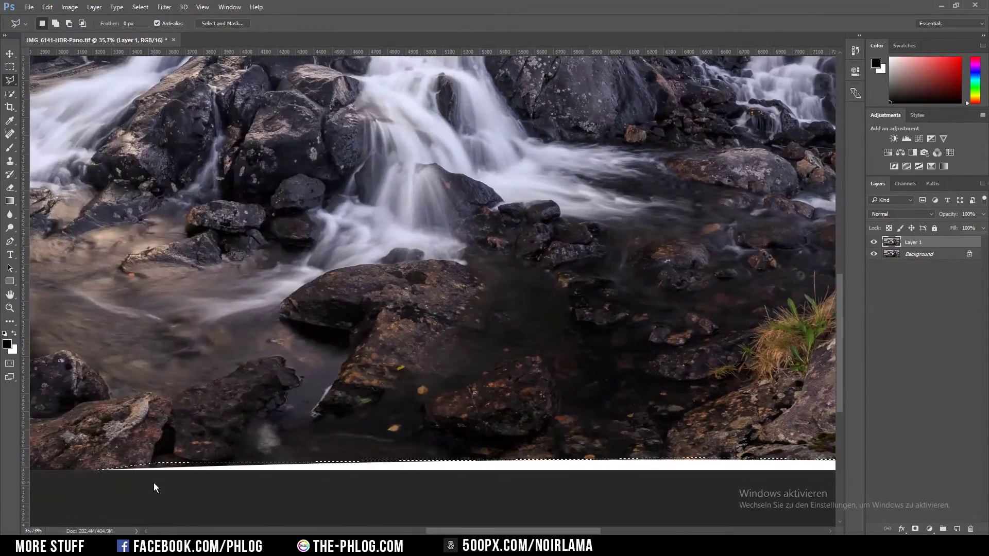
key("shift+F5")
left_click(515, 158)
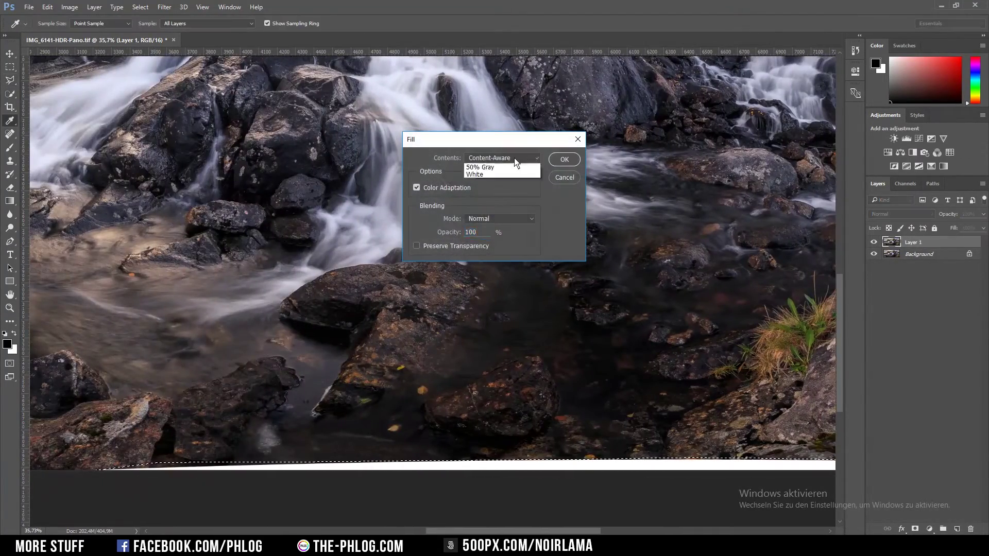
left_click(514, 158)
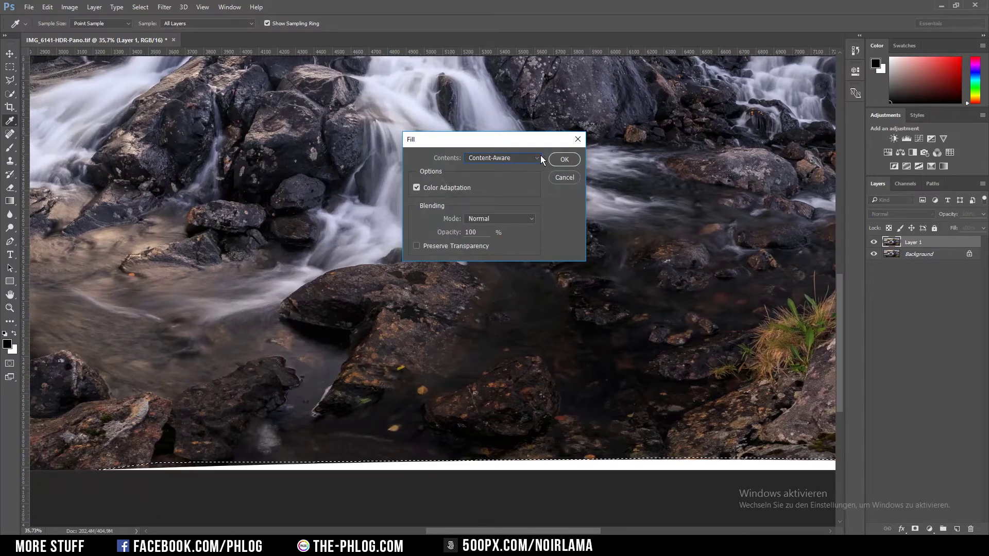
left_click(564, 159)
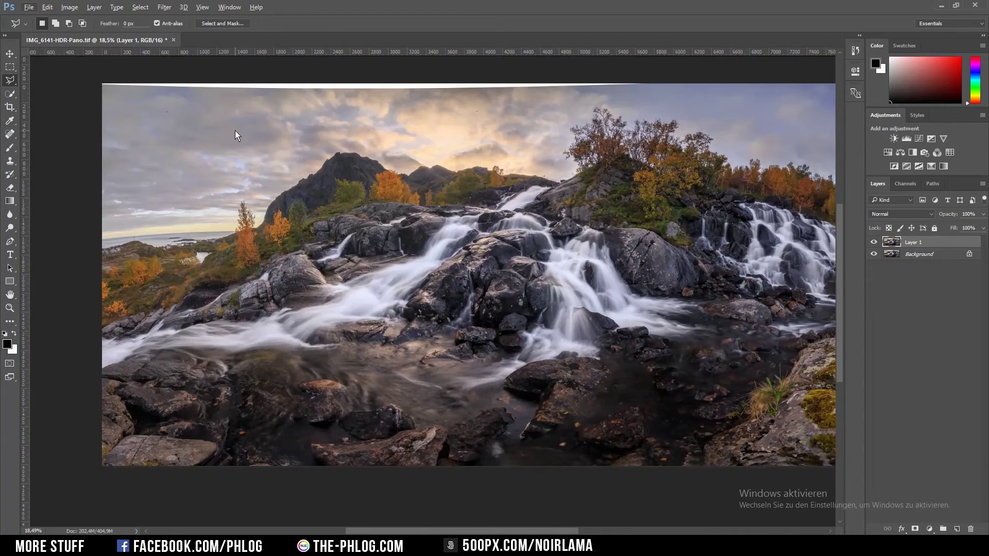
Step: Zoom in and outline the white strip along the top edge with the Polygonal Lasso
left_click_drag(109, 63, 218, 119)
scroll(134, 122, "up", 1)
scroll(181, 138, "up", 3)
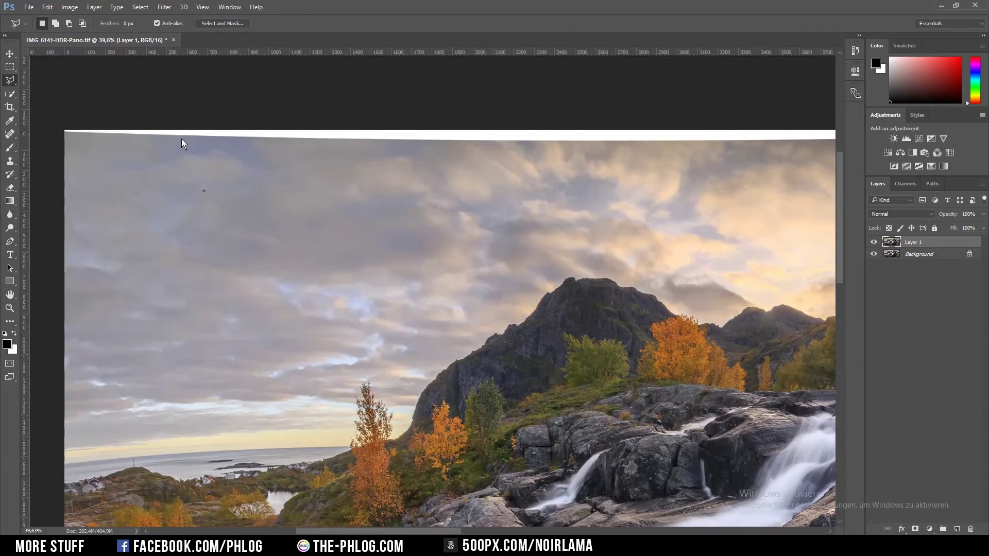
left_click(64, 157)
left_click(767, 155)
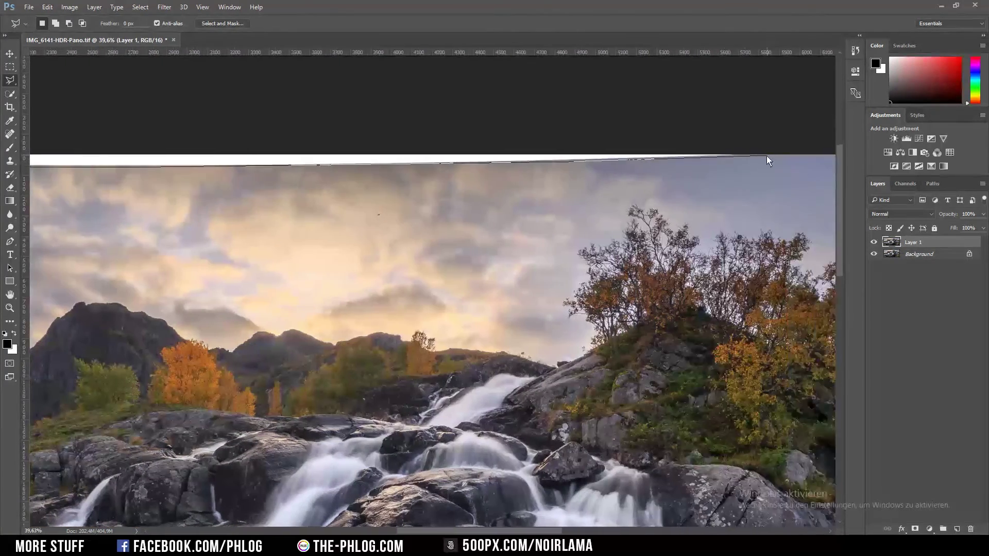
left_click(116, 156)
scroll(345, 322, "down", 5)
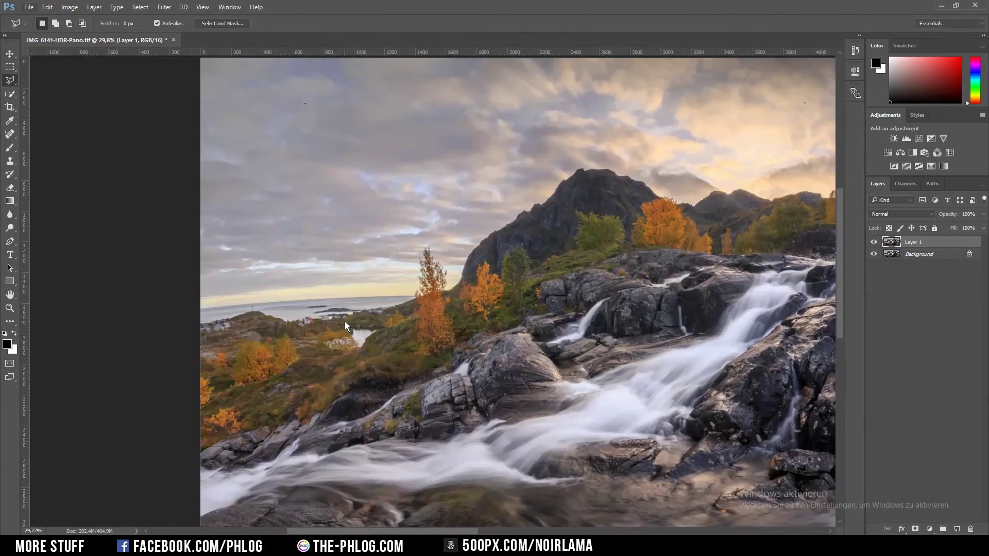
scroll(345, 310, "up", 3)
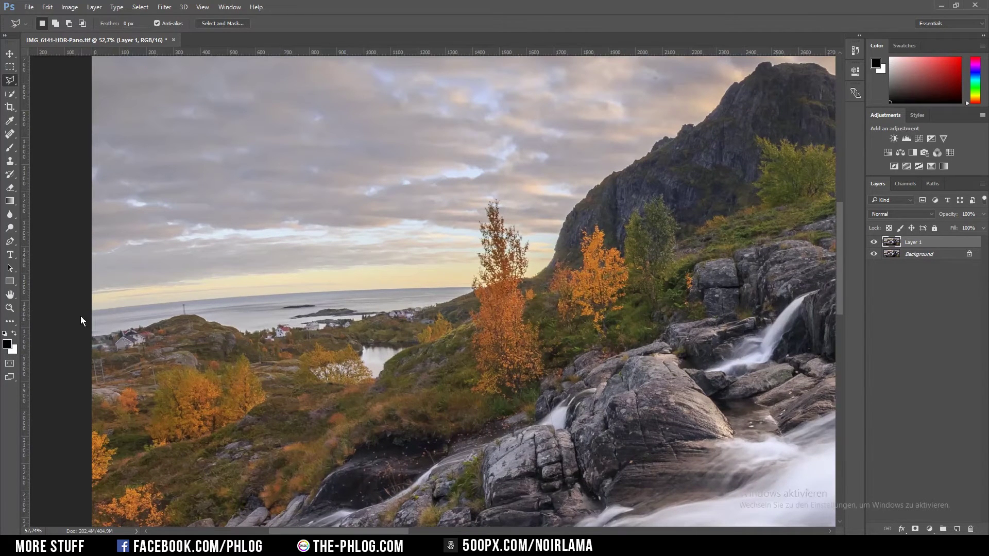
left_click(164, 6)
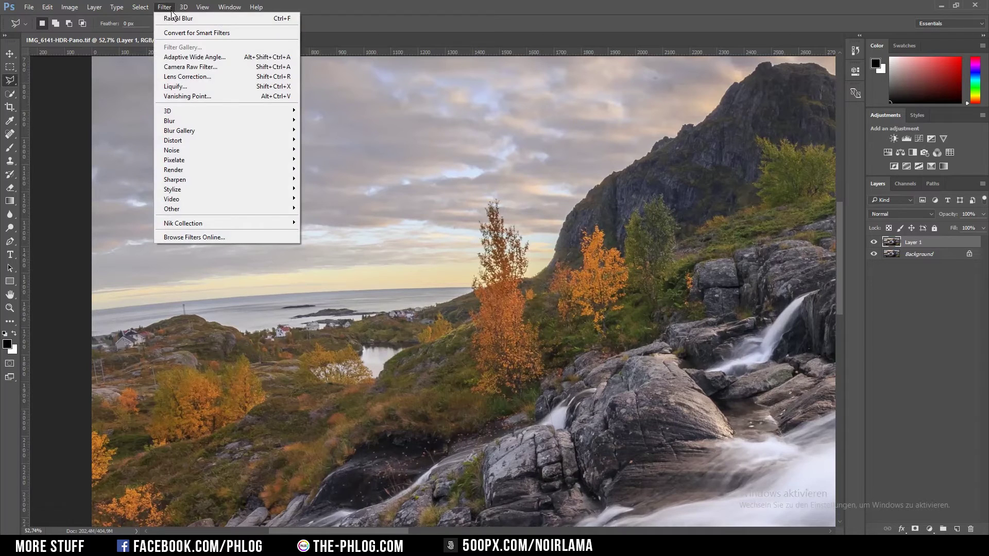
Step: Draw an Adaptive Wide Angle constraint along the left horizon and apply the correction
left_click(217, 60)
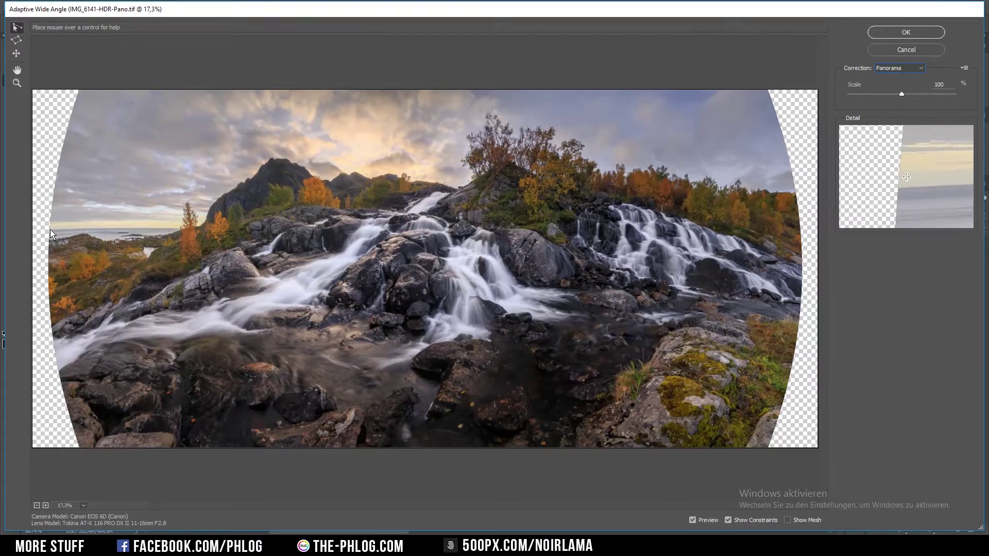
left_click(48, 230)
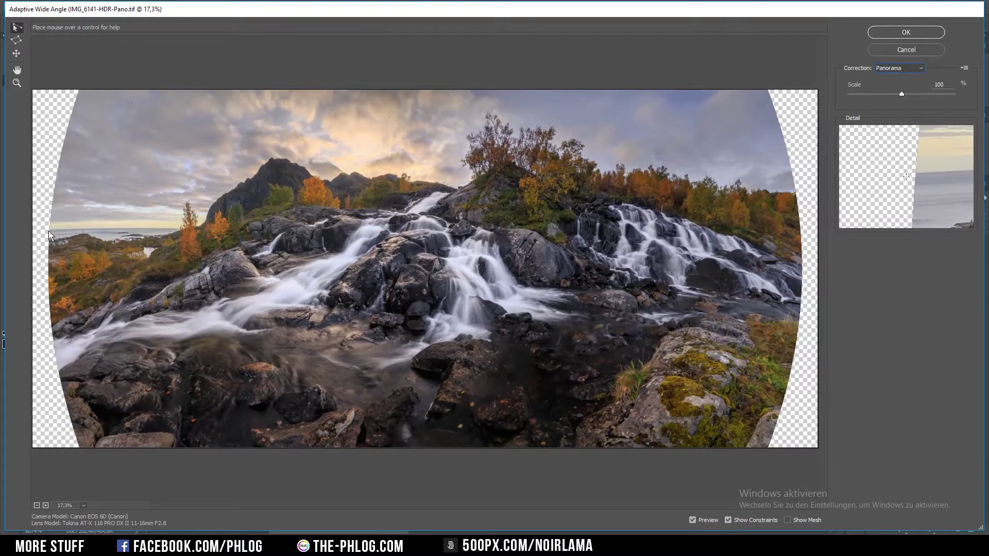
left_click(181, 229)
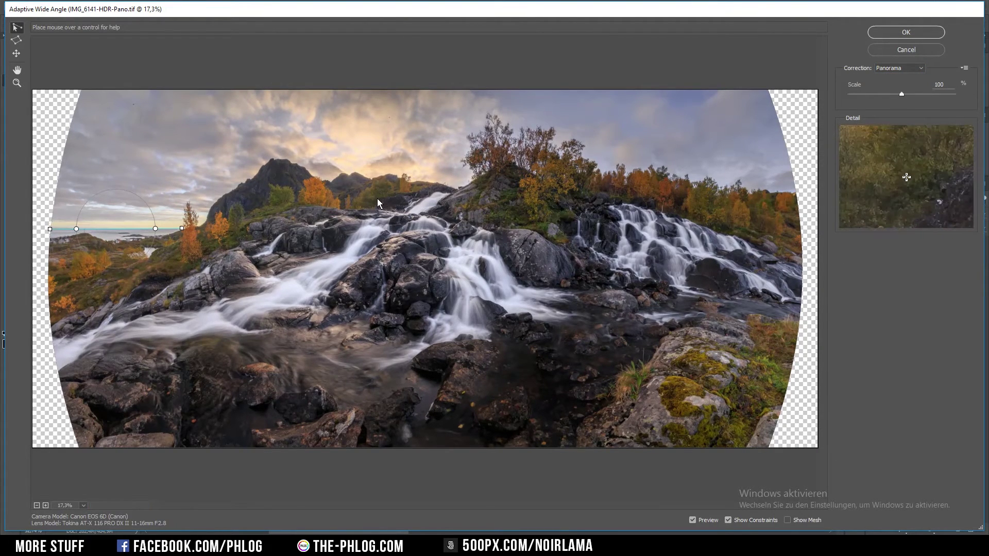
left_click(900, 33)
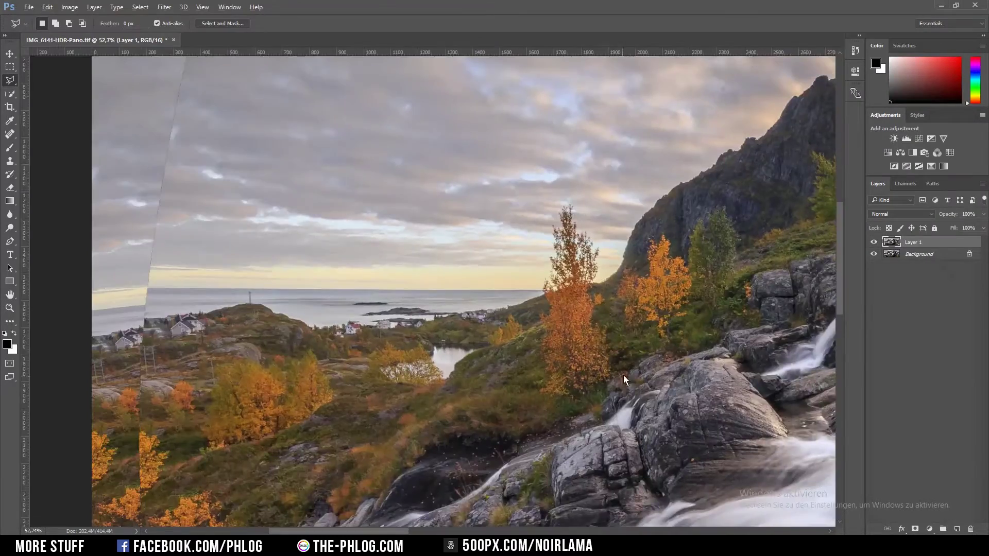
Step: Crop the panorama by pulling its right edge inward
key("ctrl+0")
key("c")
left_click_drag(800, 292, 780, 290)
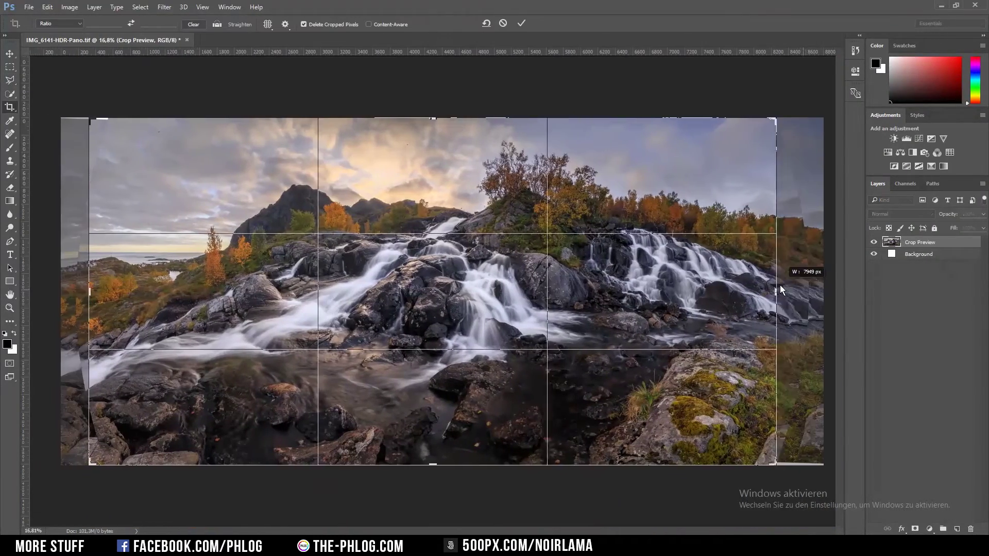
key("Return")
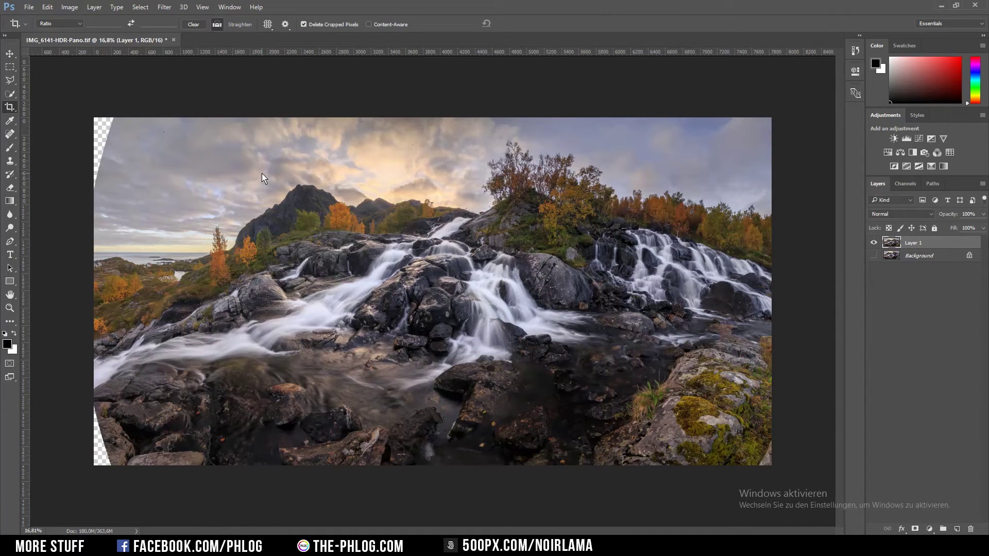
Step: Duplicate the cropped layer and Content-Aware Fill the transparent top-left wedge
key("ctrl+j")
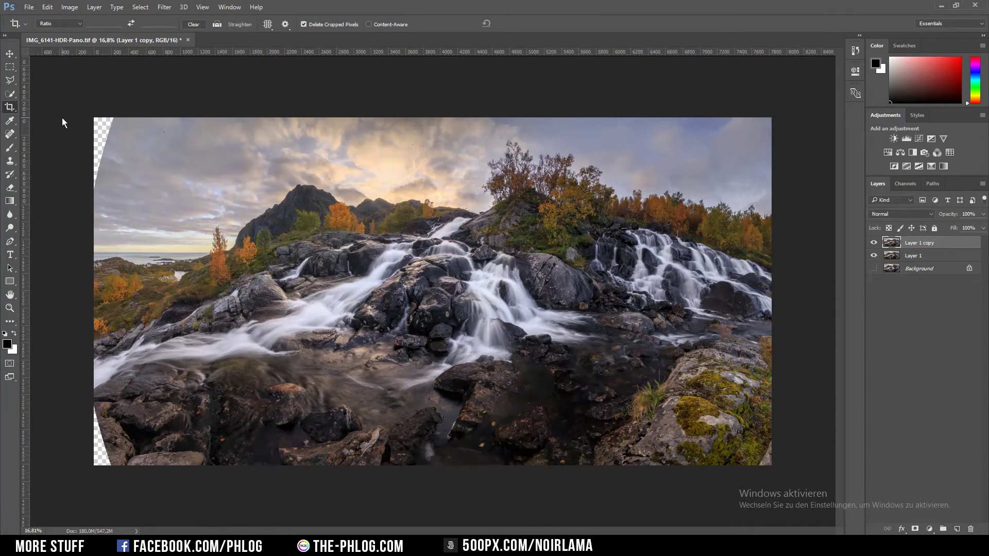
key("l")
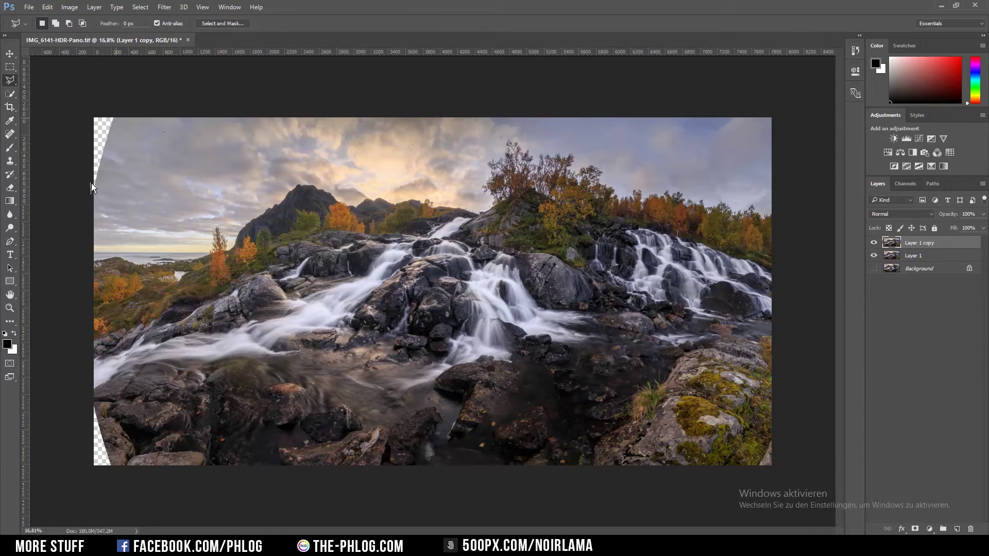
left_click(115, 116)
double_click(92, 131)
key("shift+BackSpace")
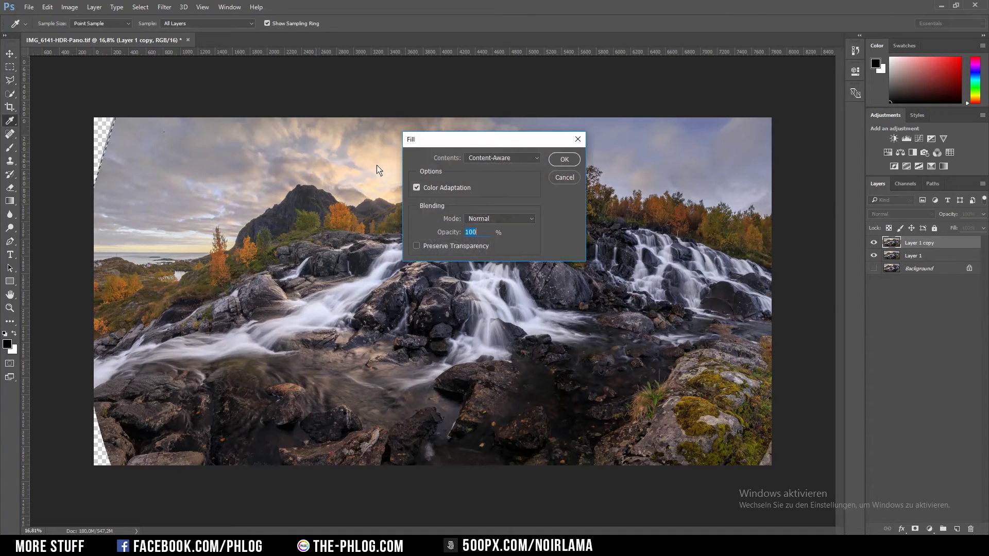
left_click(564, 161)
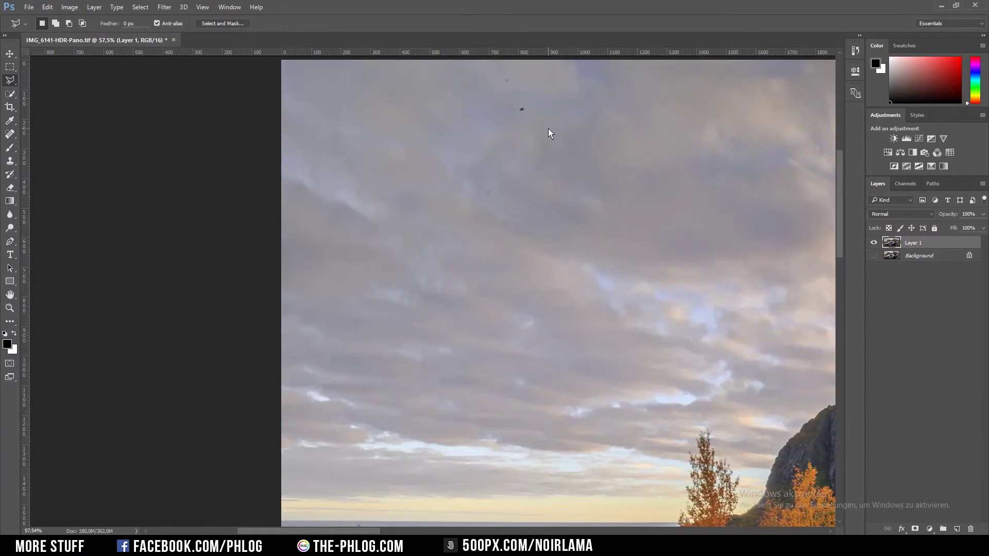
Step: Heal a dust spot in the sky with the Spot Healing Brush
left_click(10, 135)
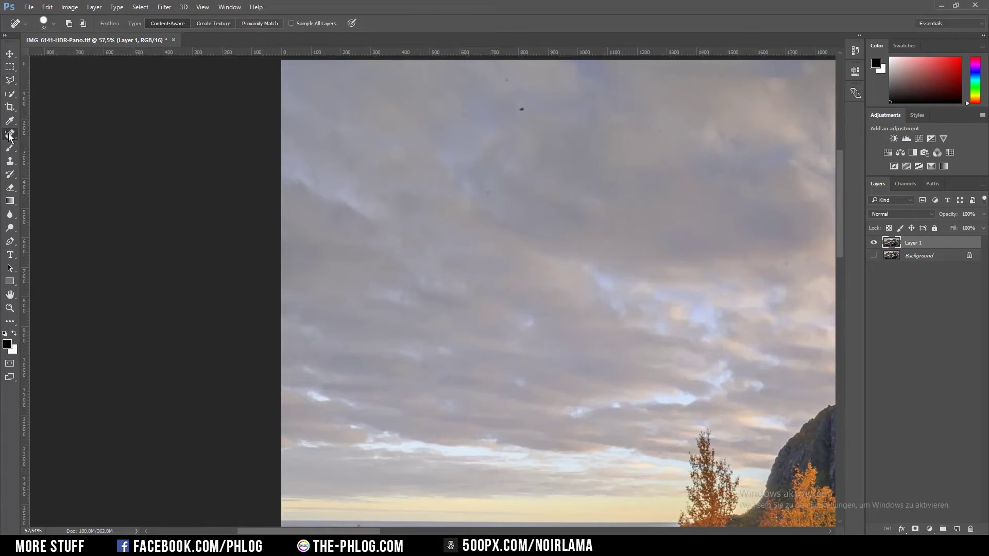
right_click(12, 135)
left_click(51, 135)
left_click(521, 109)
Step: Shrink the healing brush and scan the rest of the sky for remaining dust spots
scroll(584, 149, "up", 1)
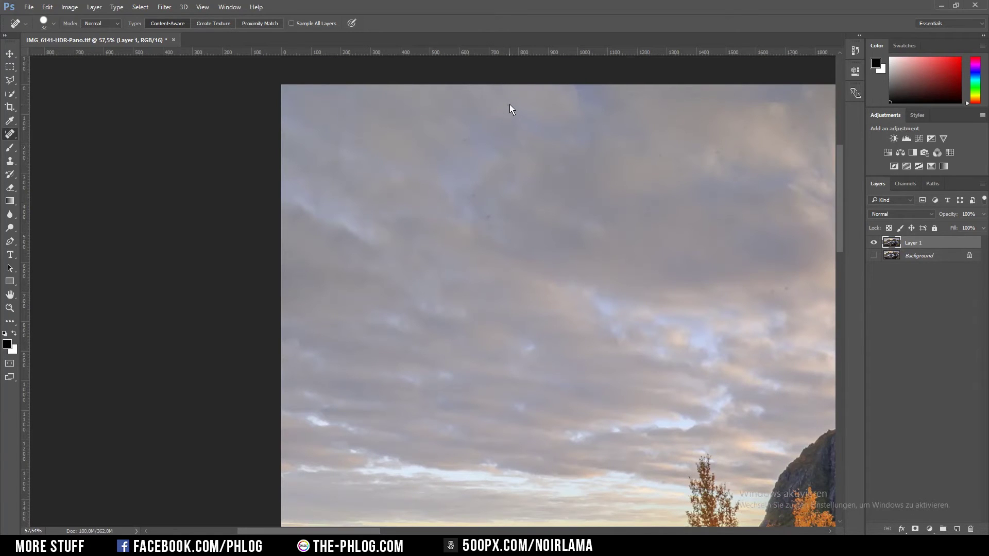
scroll(470, 194, "right", 5)
scroll(322, 155, "up", 3)
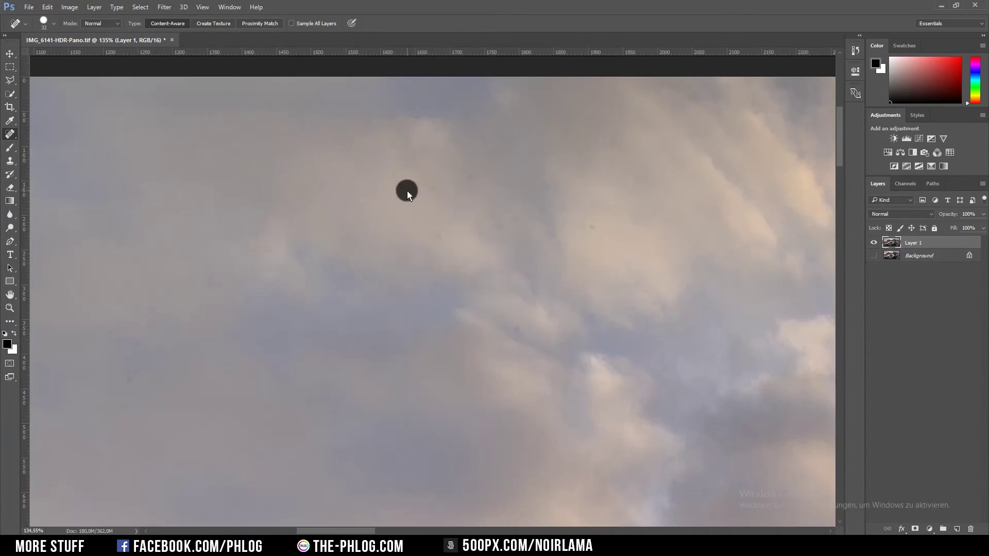
key("bracketleft")
key("bracketleft")
key("bracketleft")
scroll(257, 290, "right", 5)
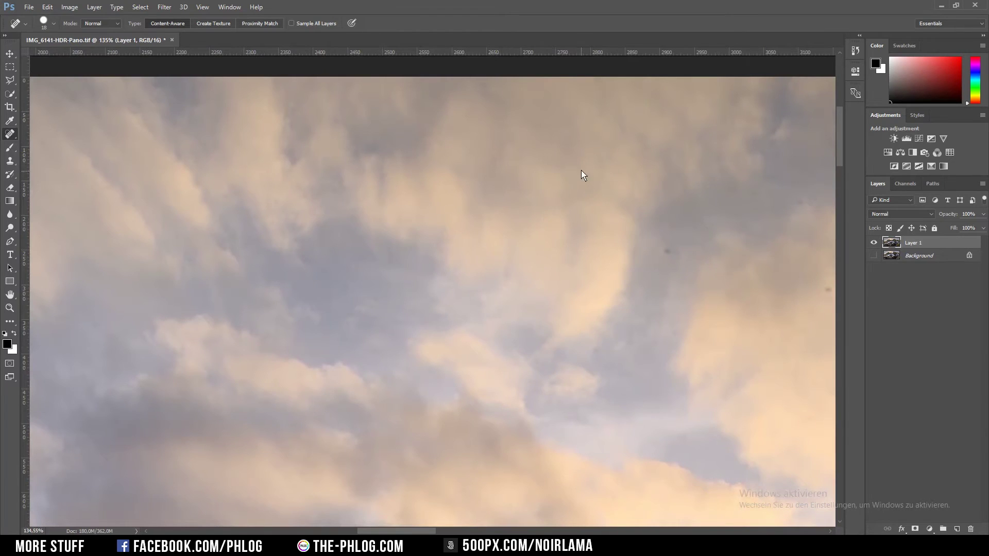
scroll(360, 294, "right", 4)
scroll(618, 235, "down", 1)
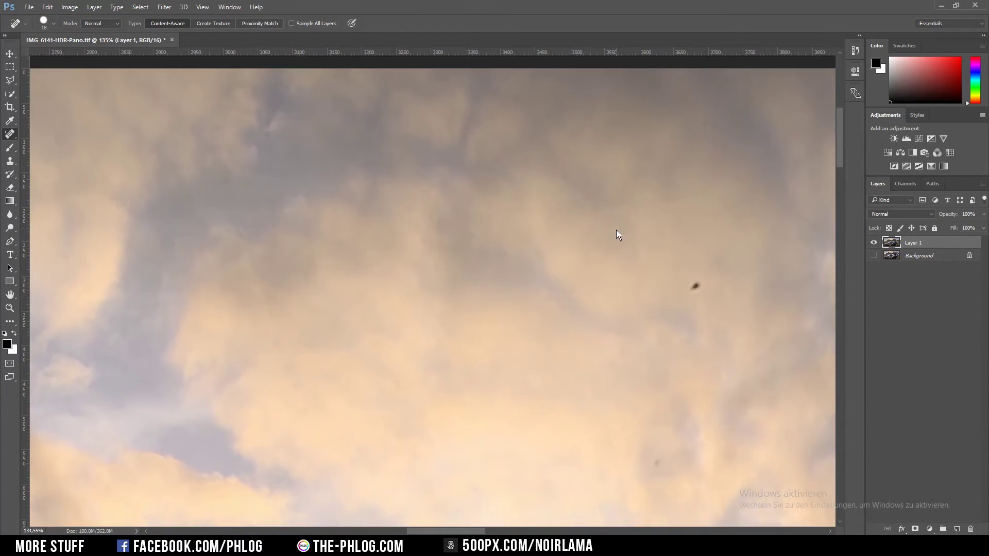
scroll(321, 198, "right", 5)
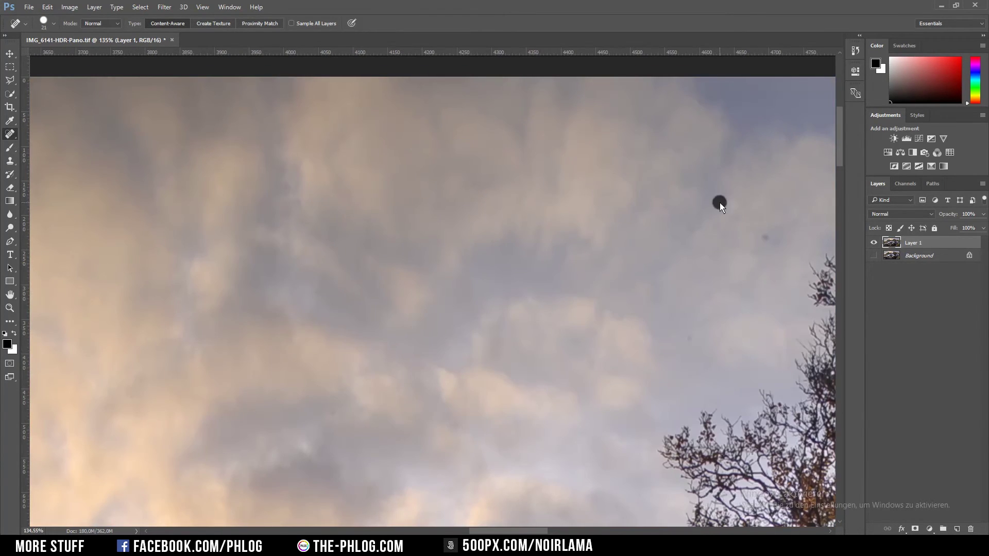
scroll(717, 203, "right", 4)
scroll(637, 401, "right", 2)
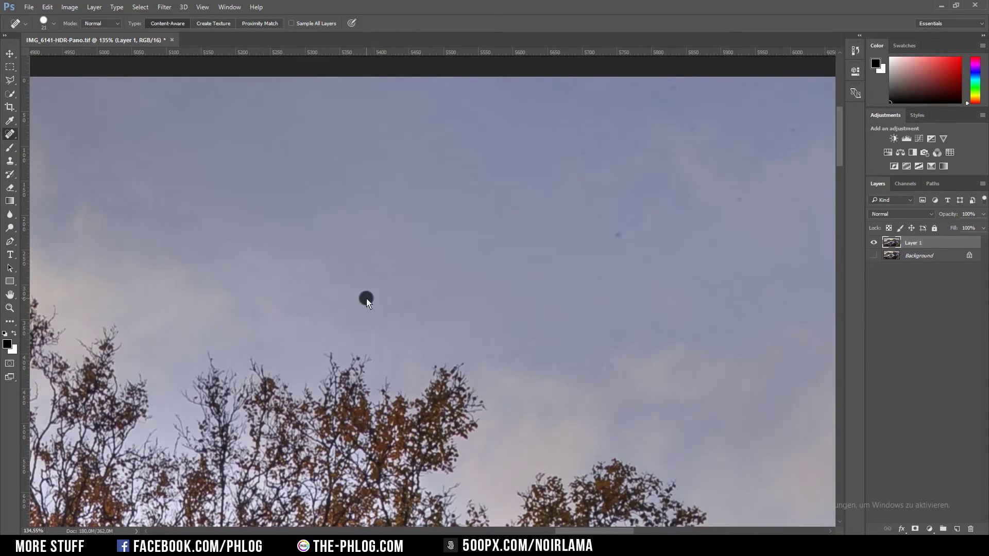
scroll(406, 154, "right", 3)
scroll(564, 198, "right", 5)
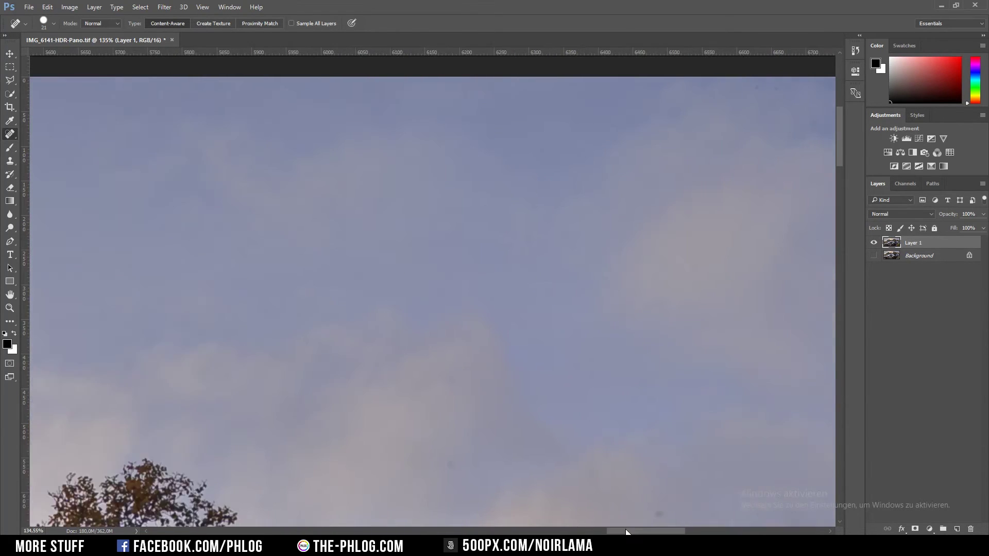
scroll(604, 101, "down", 2)
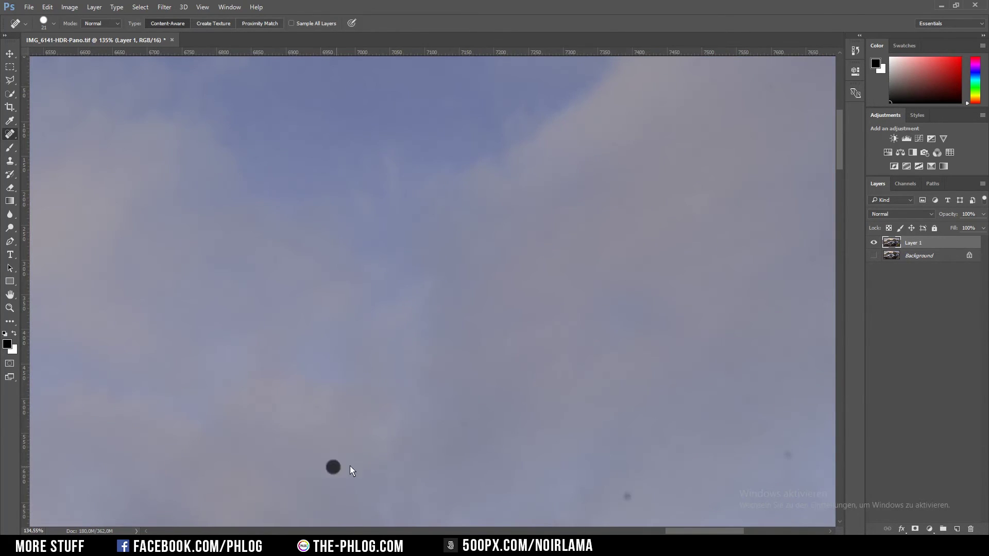
scroll(350, 471, "left", 2)
scroll(397, 67, "down", 6)
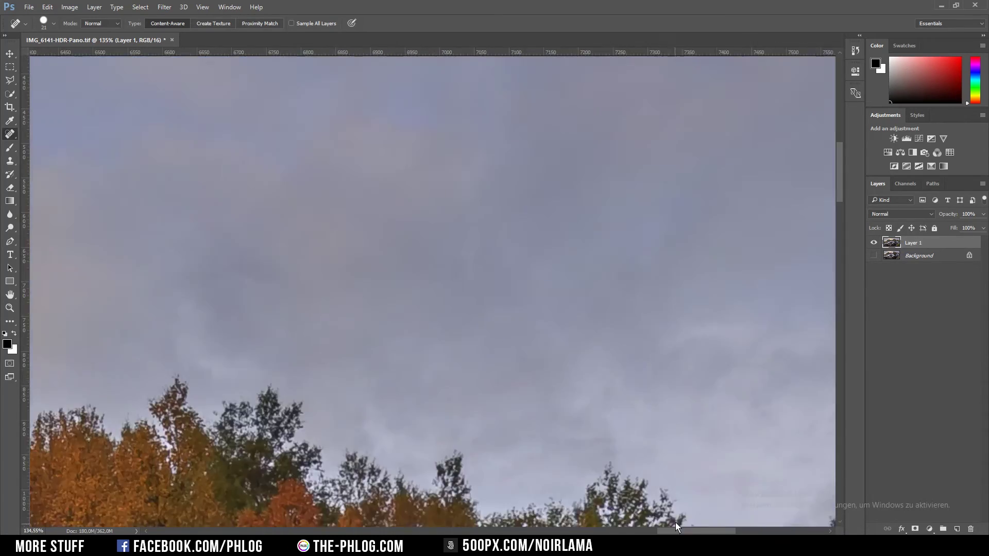
scroll(453, 281, "left", 10)
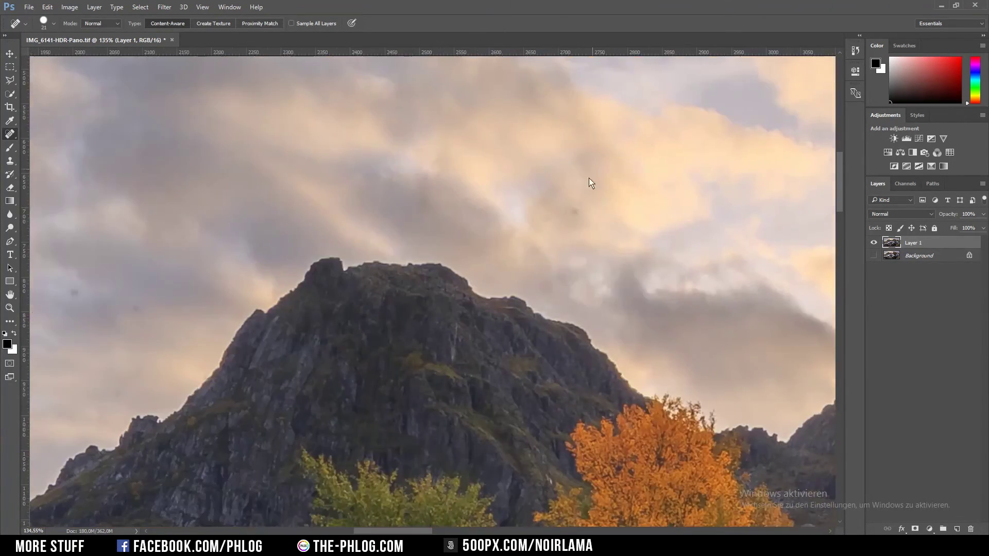
scroll(367, 420, "left", 4)
scroll(185, 408, "up", 5)
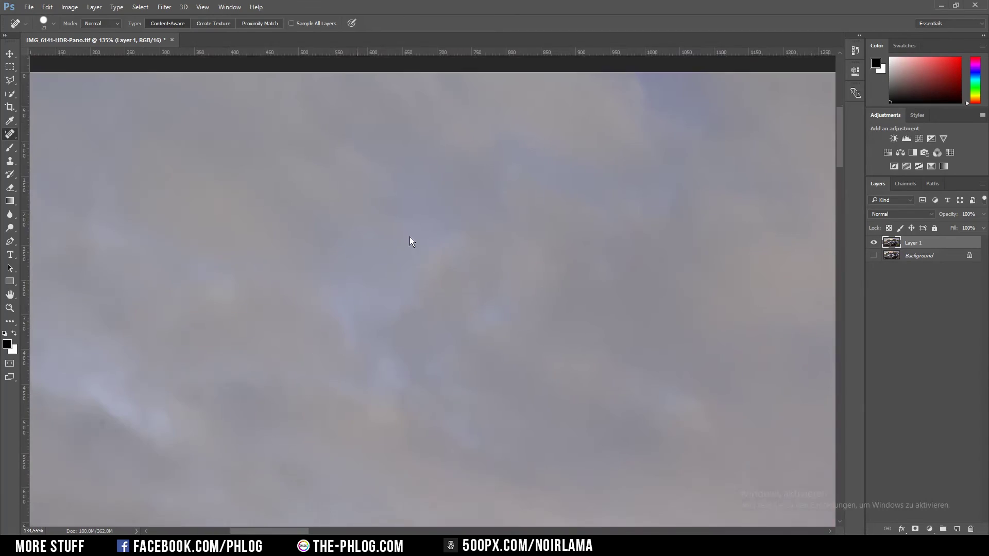
scroll(248, 419, "down", 5)
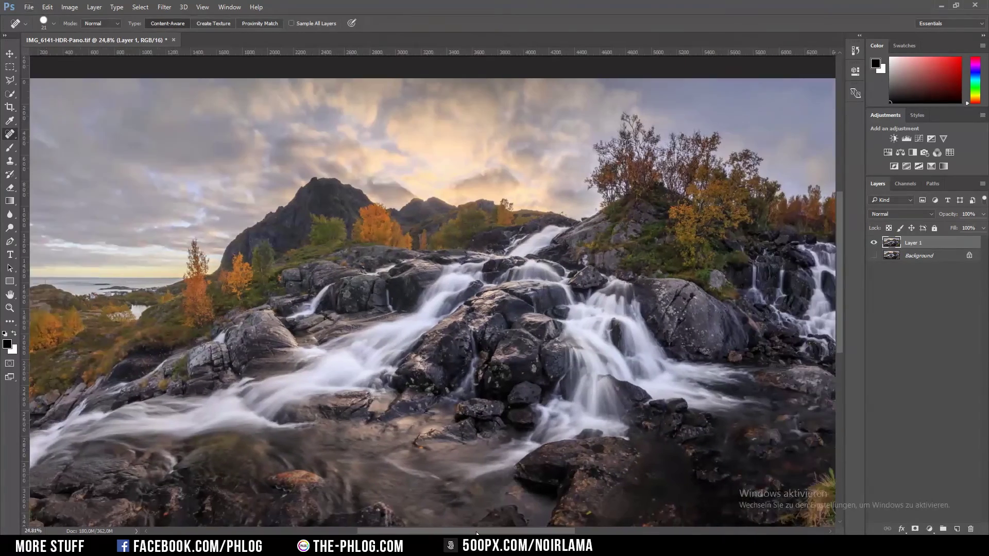
scroll(477, 533, "right", 2)
scroll(422, 479, "down", 2)
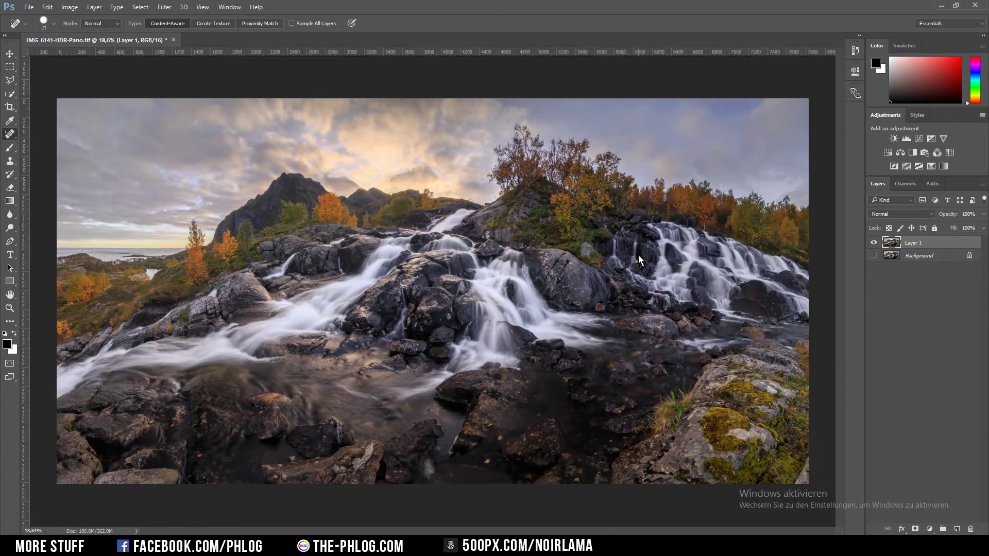
Step: Apply Color Efex Pro 4's Polarization filter with Strength raised to 200% as a new layer
left_click(163, 7)
mouse_move(222, 223)
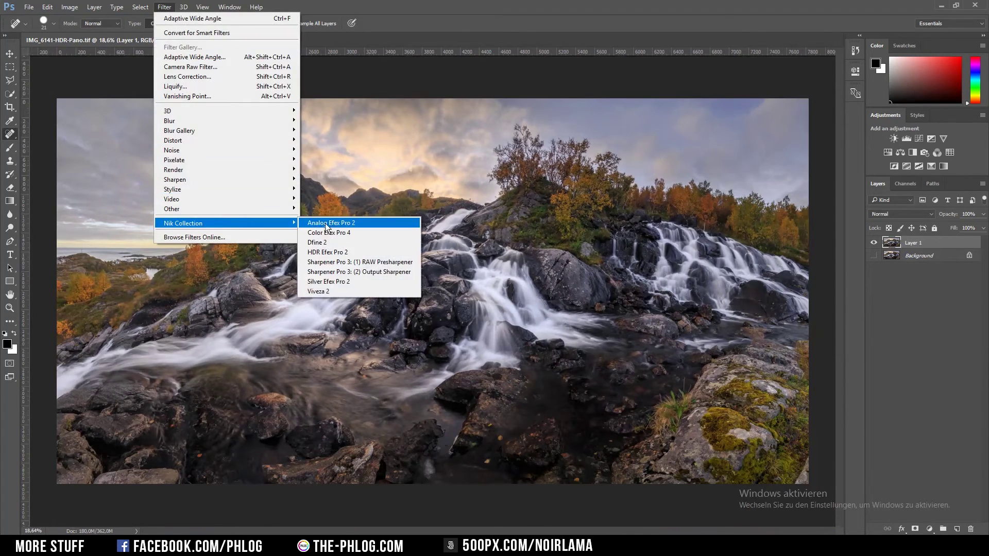
left_click(334, 232)
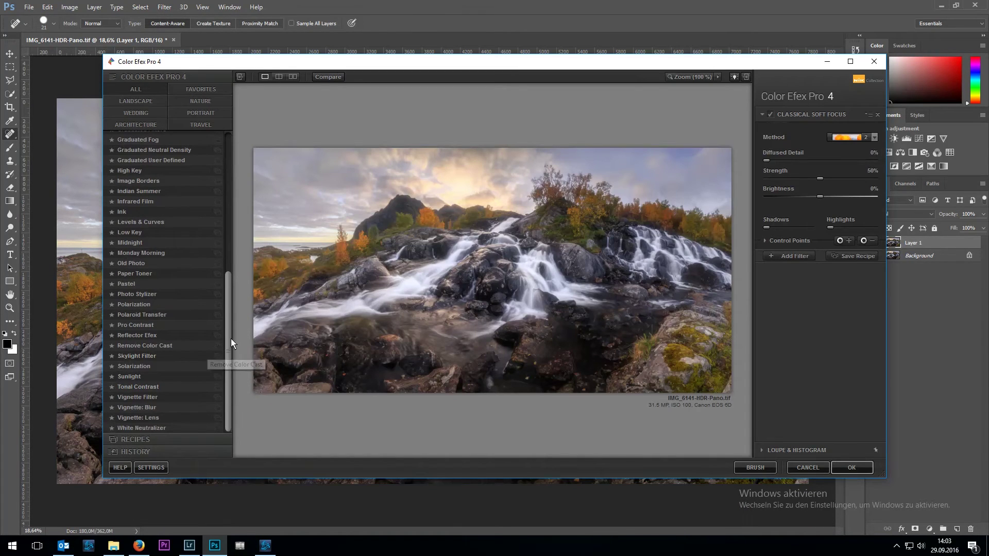
left_click(170, 305)
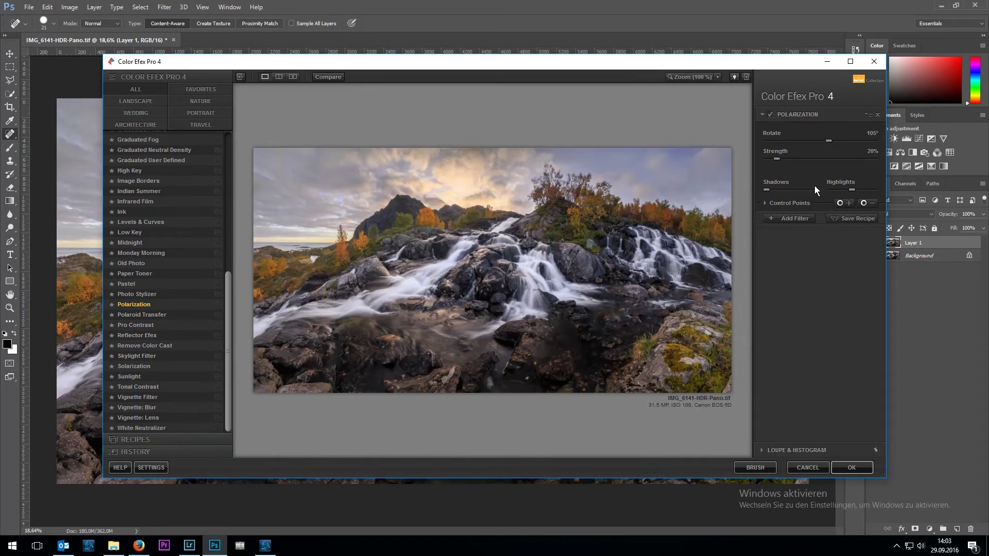
left_click_drag(779, 160, 896, 151)
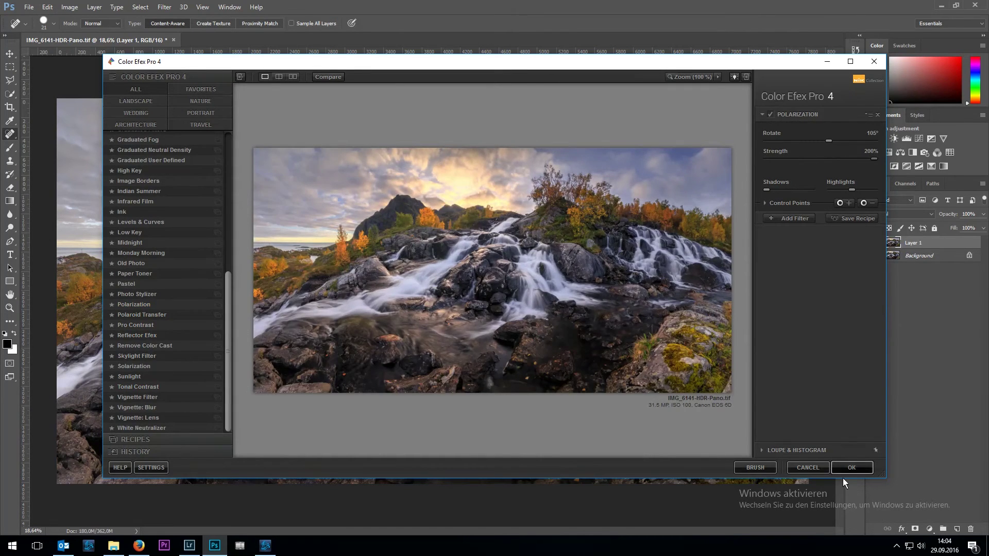
left_click(851, 468)
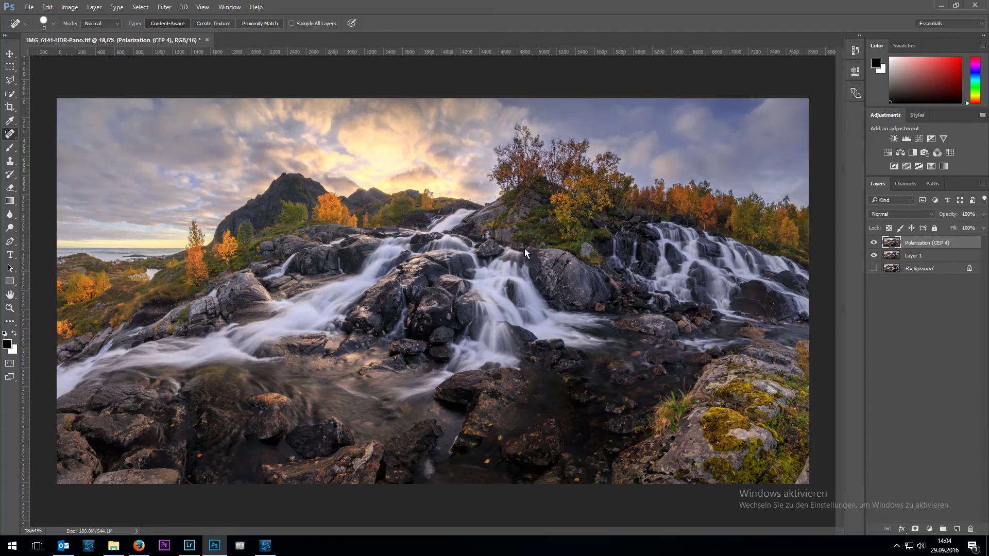
Step: Mask the Polarization layer off the waterfalls with a black brush and merge it into Layer 1
left_click(916, 528)
key("b")
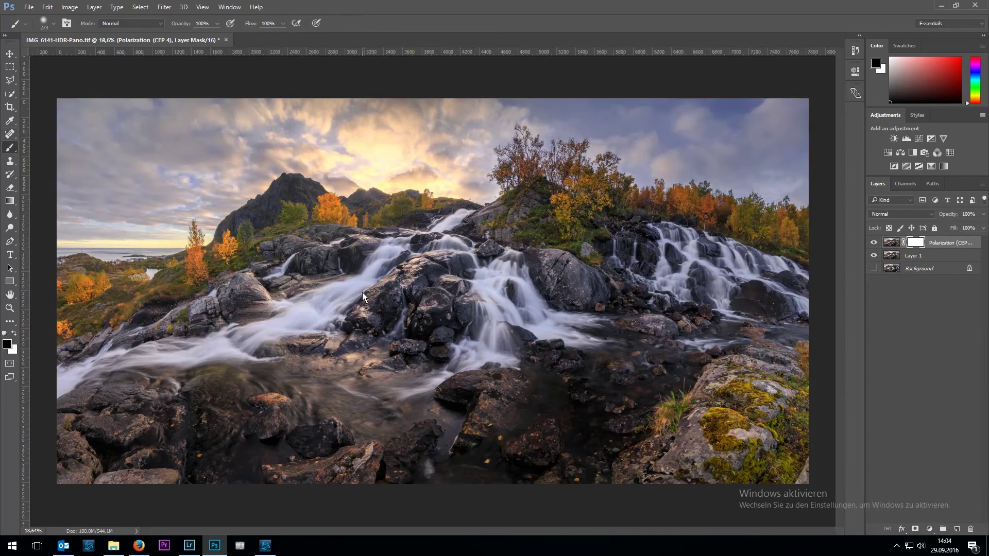
mouse_move(359, 289)
left_mouse_down()
mouse_move(397, 260)
mouse_move(531, 298)
mouse_move(742, 268)
mouse_move(793, 288)
left_mouse_up()
left_click(915, 259)
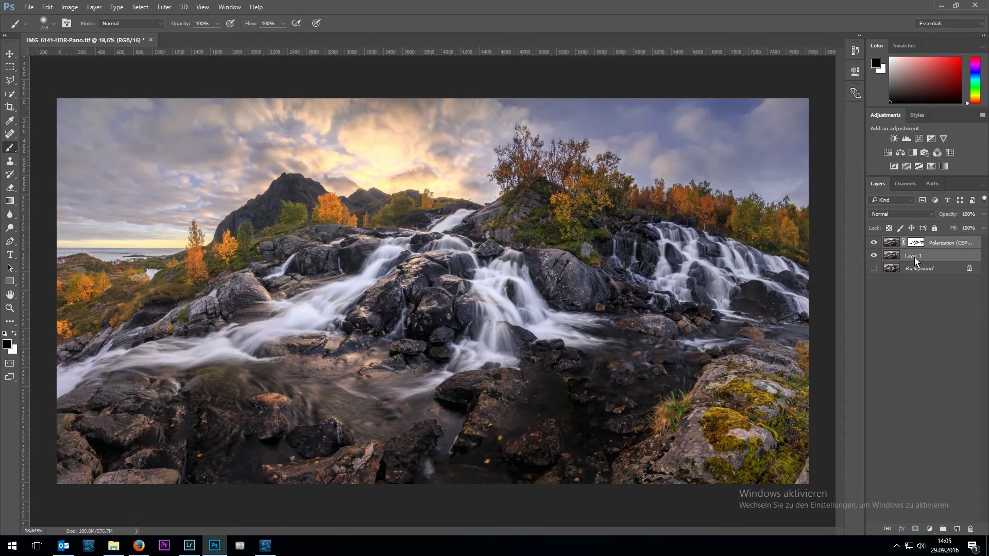
left_click(886, 245, "shift")
key("ctrl+e")
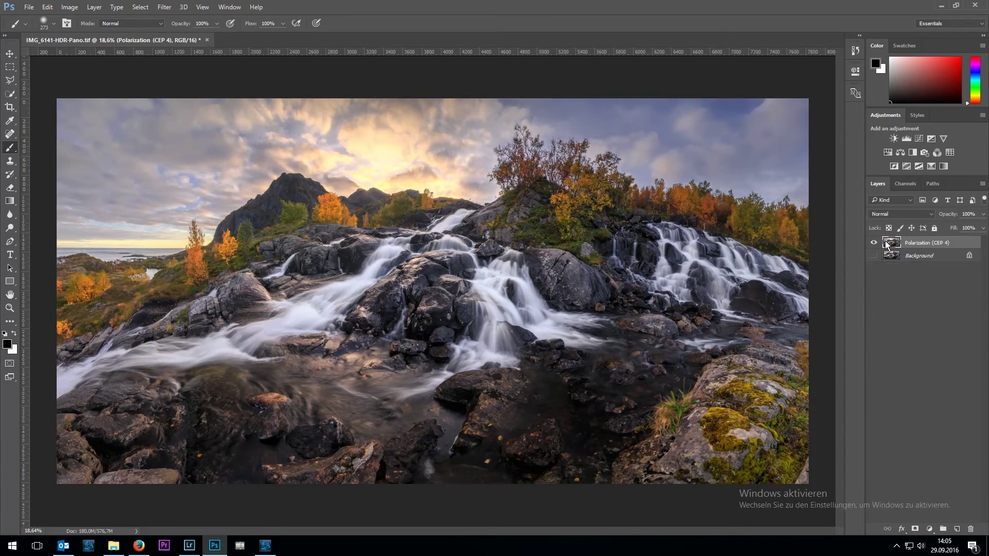
Step: Run Color Efex Pro 4's Pro Contrast with Dynamic Contrast at 51% on the merged image
left_click(163, 7)
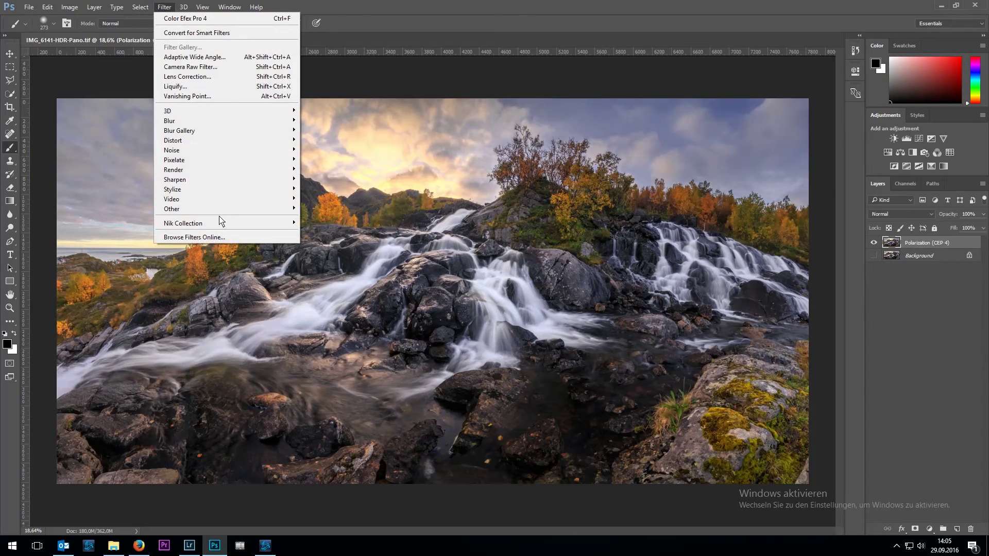
mouse_move(238, 224)
left_click(373, 235)
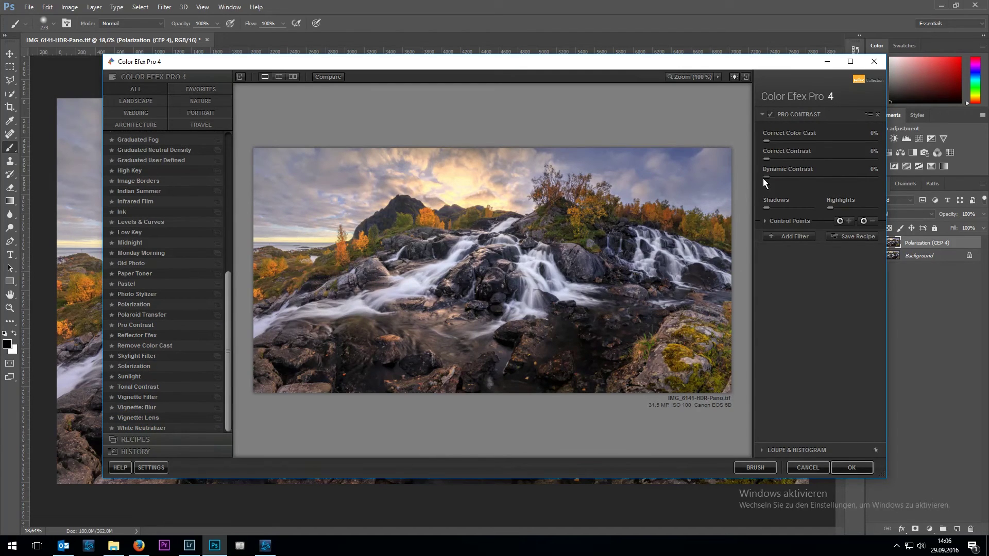
left_click_drag(793, 177, 712, 175)
left_click_drag(781, 178, 821, 200)
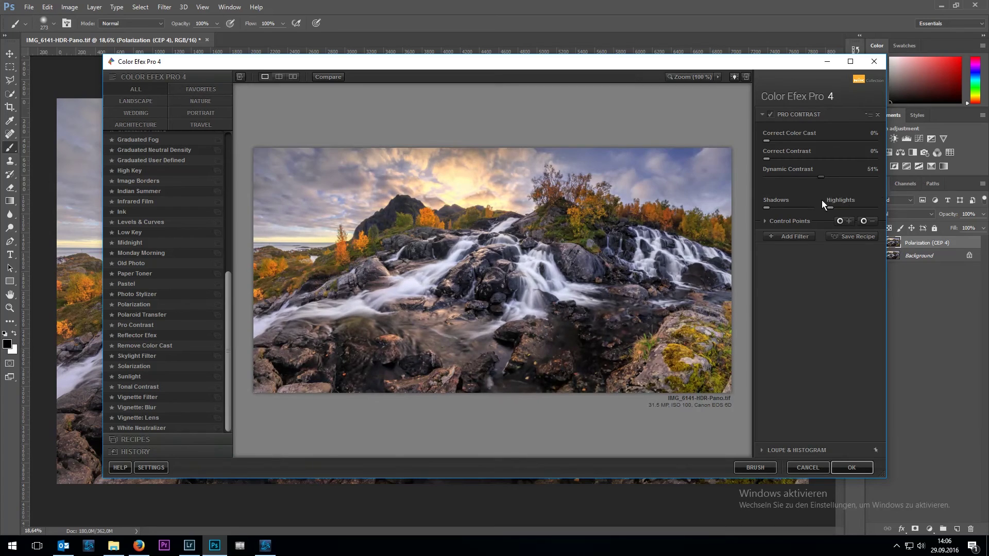
left_click(853, 469)
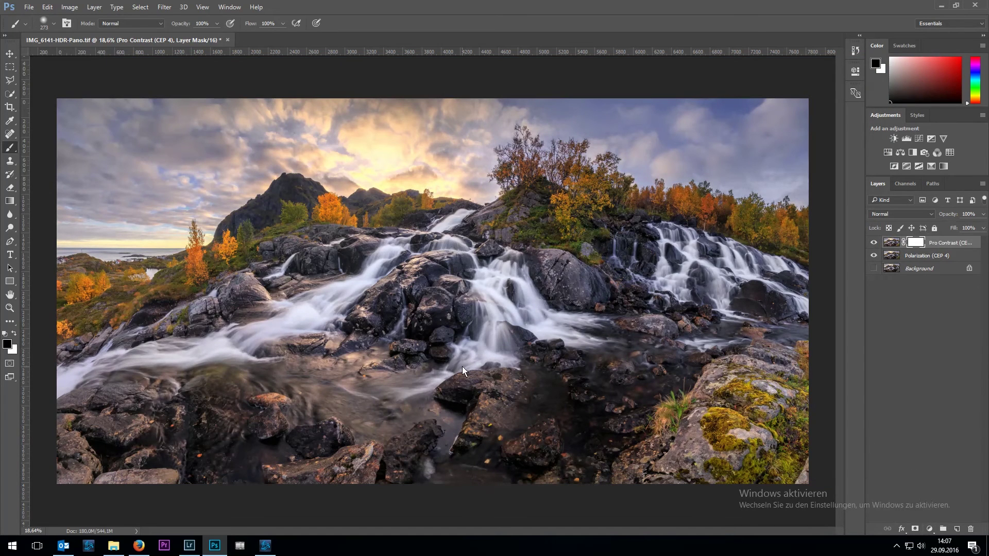
Step: Enlarge the brush and toggle the Pro Contrast layer on and off to compare
left_click_drag(462, 366, 518, 381)
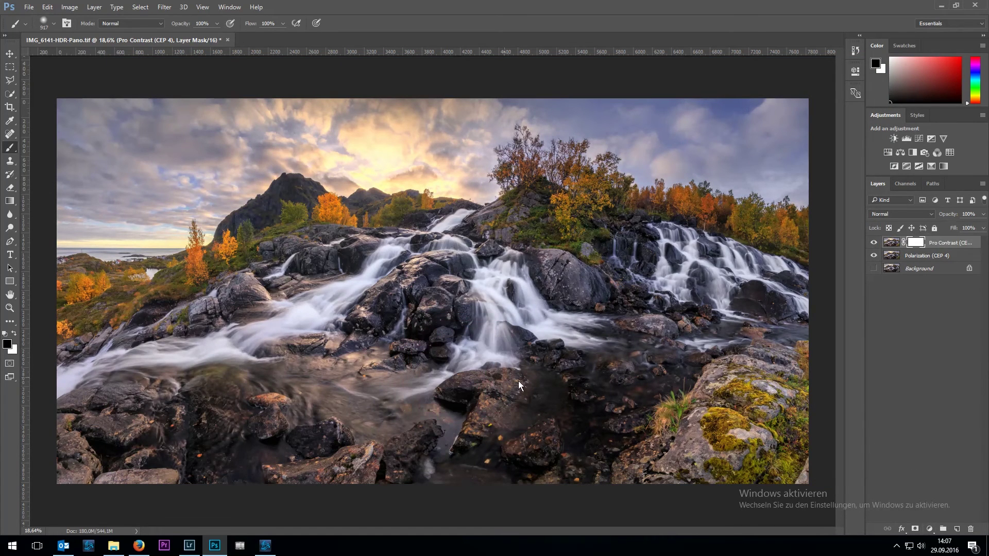
left_click(875, 242)
left_click(874, 243)
left_click(874, 242)
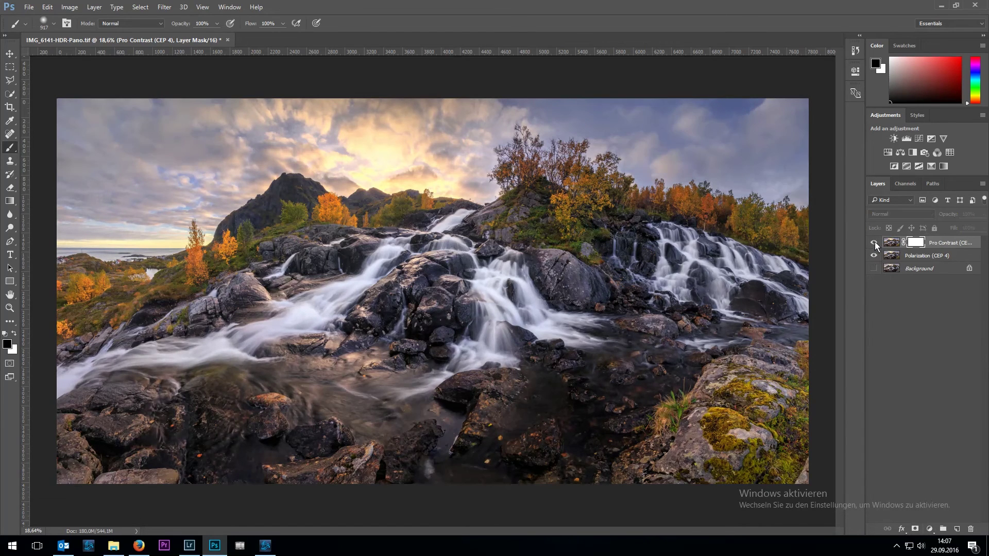
left_click(874, 243)
left_click(874, 243)
left_click(874, 243)
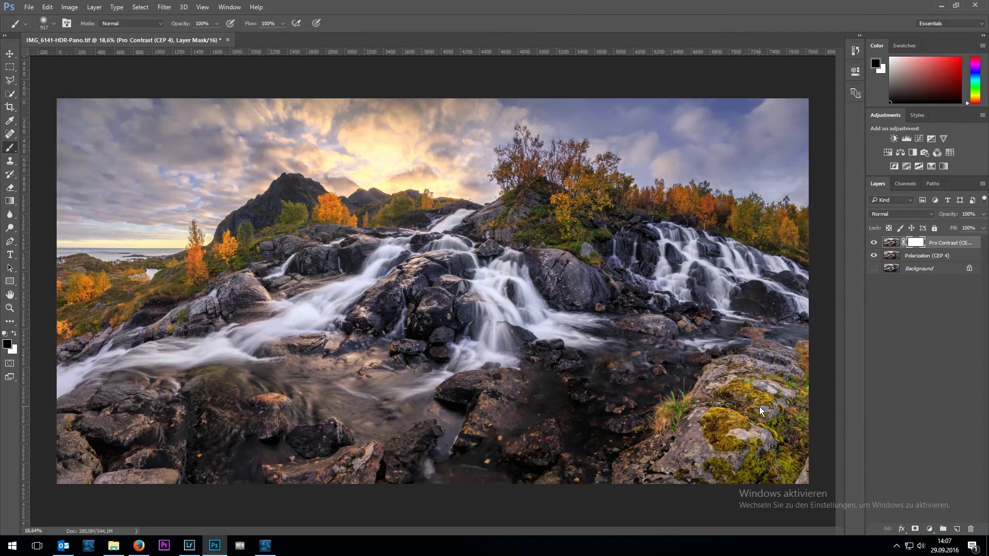
Step: Mask Pro Contrast off the lower rocks, compare again, then delete the Pro Contrast layer
left_click_drag(747, 452, 748, 444)
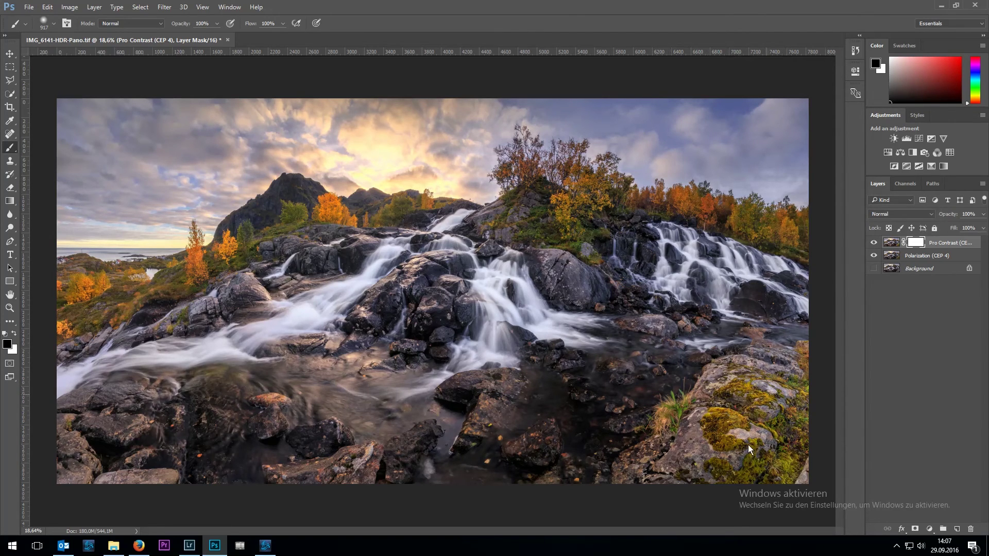
left_click_drag(263, 438, 92, 448)
left_click(873, 243)
left_click(874, 243)
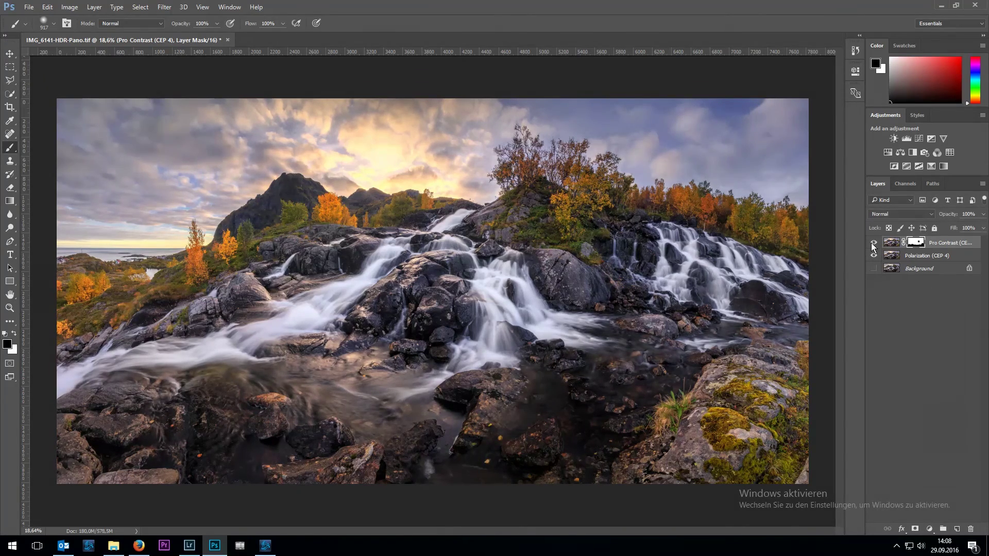
left_click(874, 243)
left_click(874, 243)
left_click(874, 243)
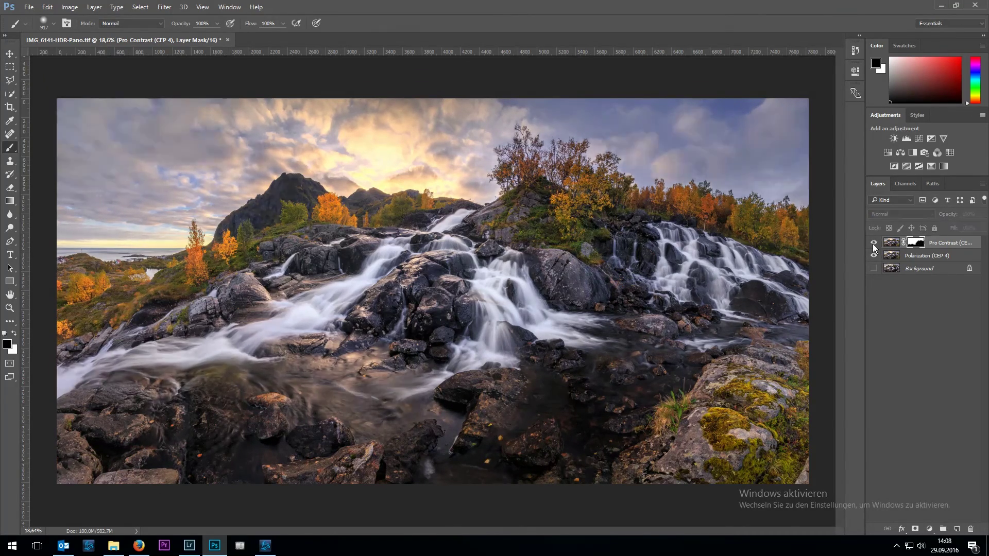
left_click(875, 243)
key("Delete")
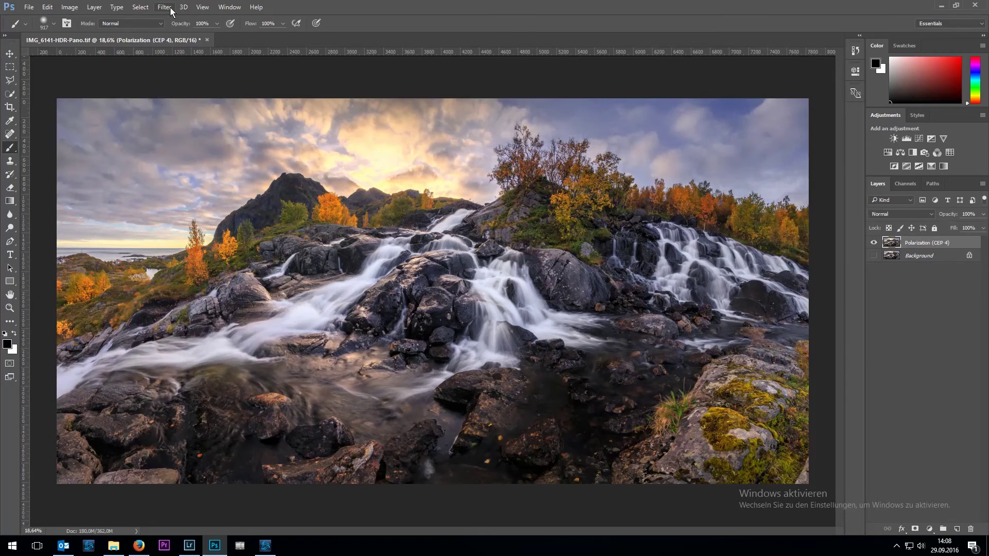
Step: Apply Color Efex Pro 4's Classical Soft Focus with the Diffusion 2 method as a new layer
left_click(170, 7)
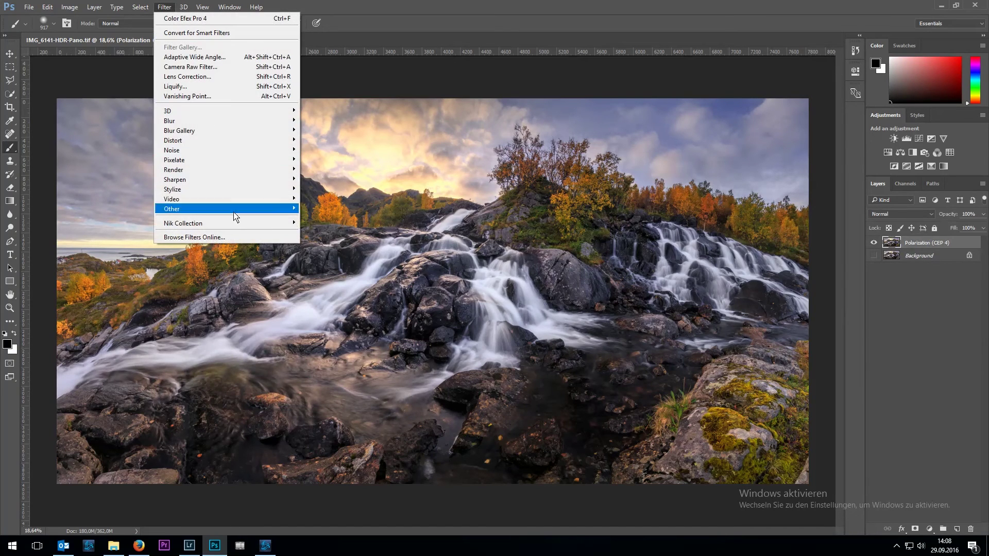
mouse_move(238, 226)
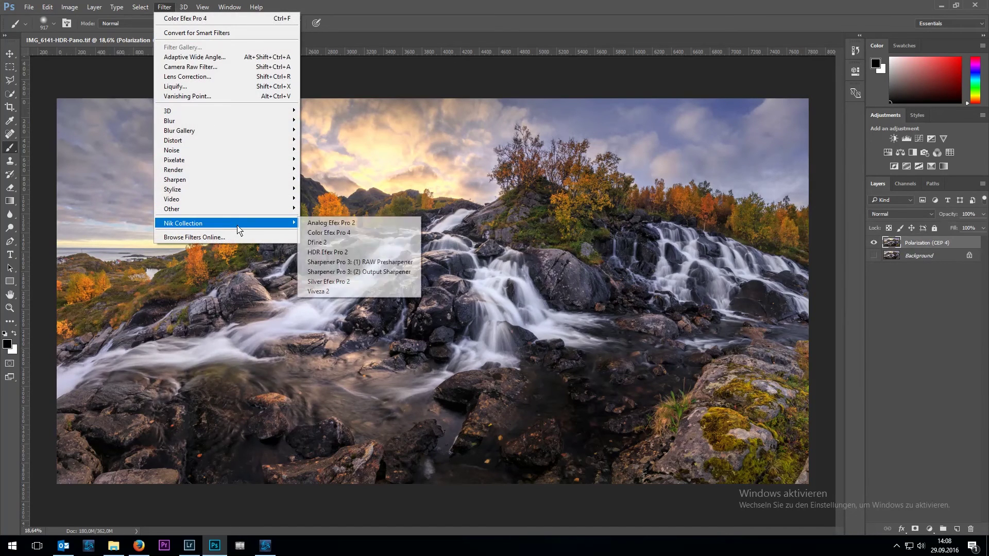
left_click(351, 233)
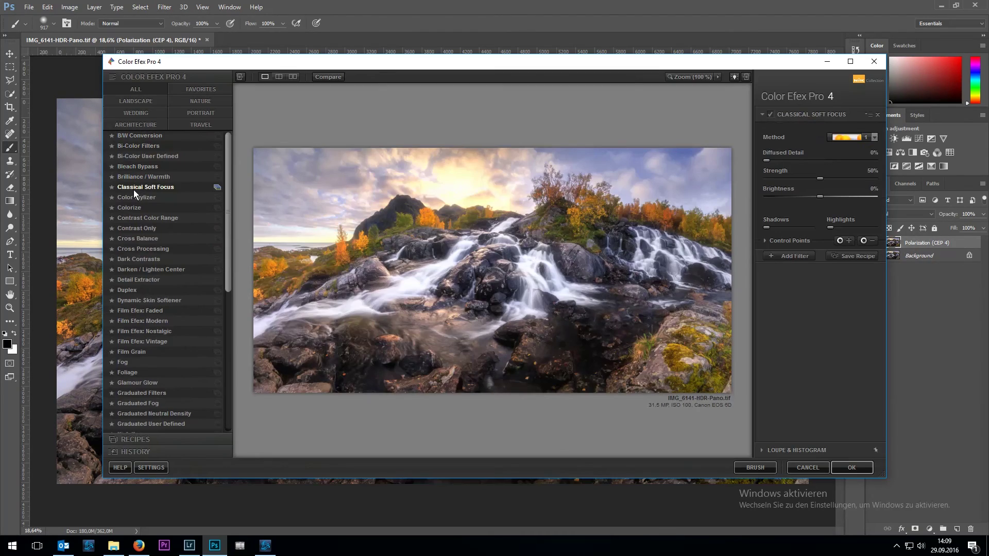
left_click(874, 137)
left_click(860, 200)
left_click(851, 468)
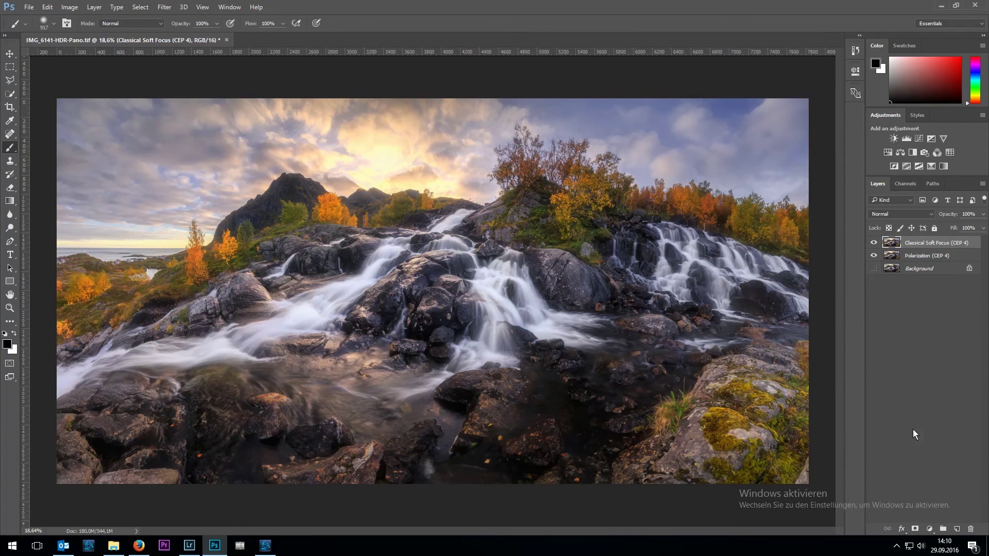
Step: Add a layer mask to the Classical Soft Focus layer and paint out the effect over the rocks and water
left_click(915, 529)
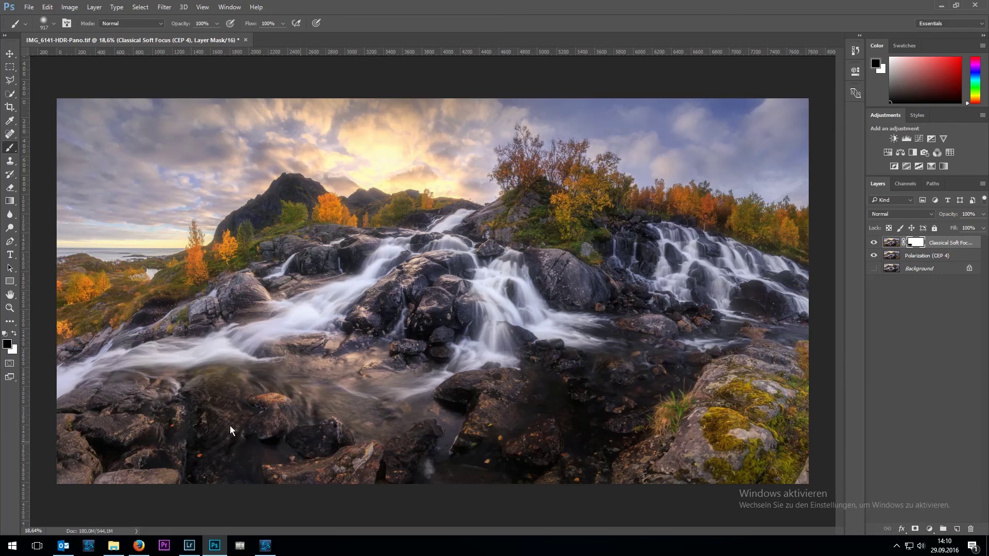
mouse_move(230, 425)
left_mouse_down()
mouse_move(681, 224)
mouse_move(581, 329)
mouse_move(363, 404)
mouse_move(203, 283)
left_mouse_up()
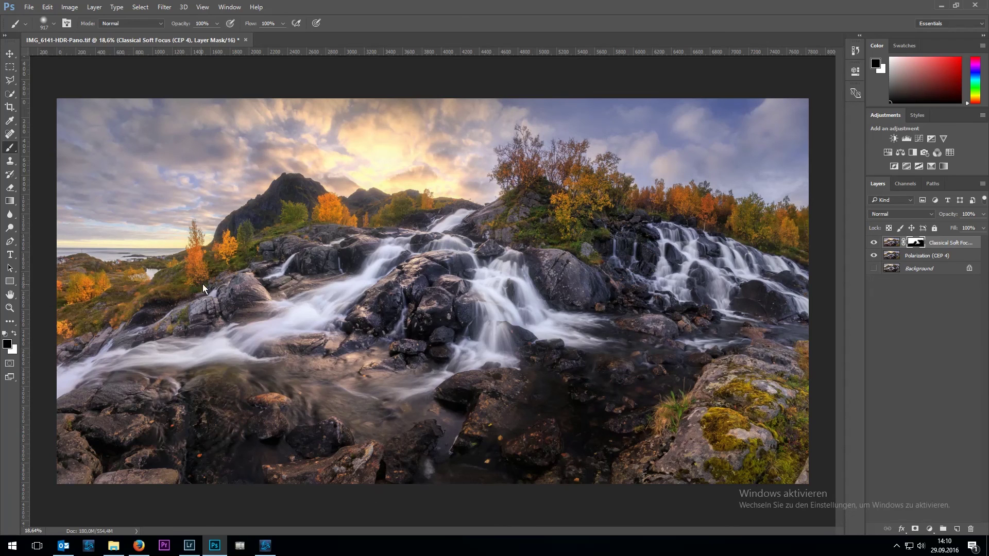
key("bracketright")
mouse_move(448, 222)
left_mouse_down()
mouse_move(512, 294)
mouse_move(518, 330)
left_mouse_up()
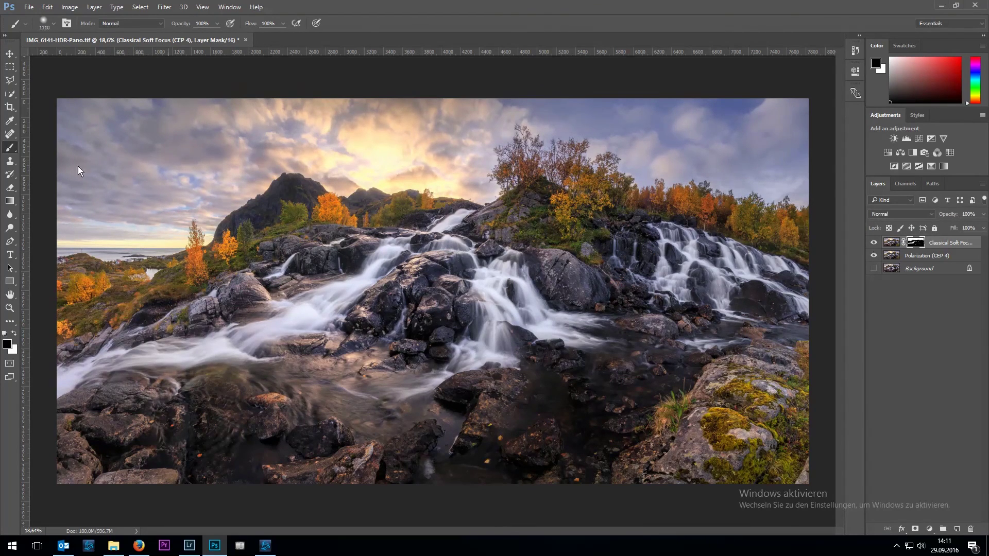